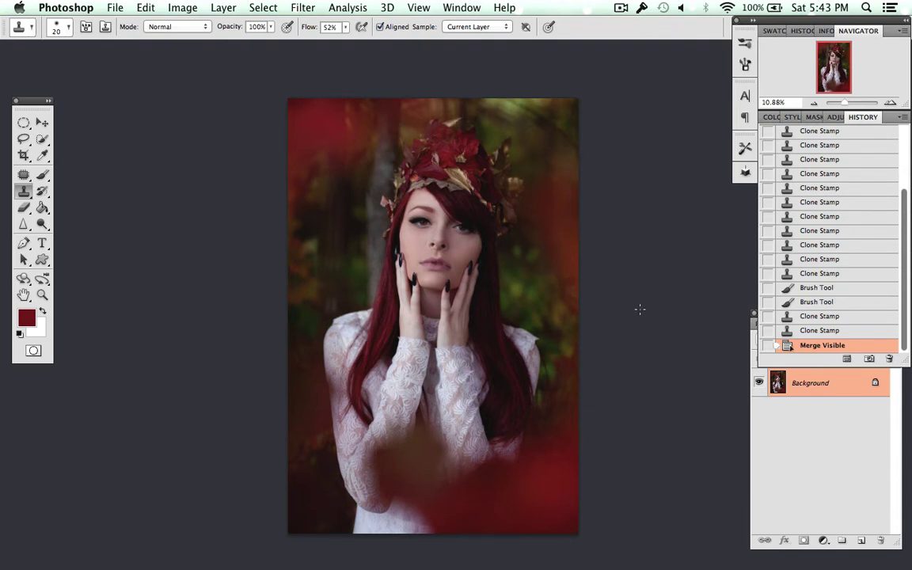
Duplicate the Background layer and open the Replace Color adjustment on the copy.
left_click_drag(841, 392, 861, 538)
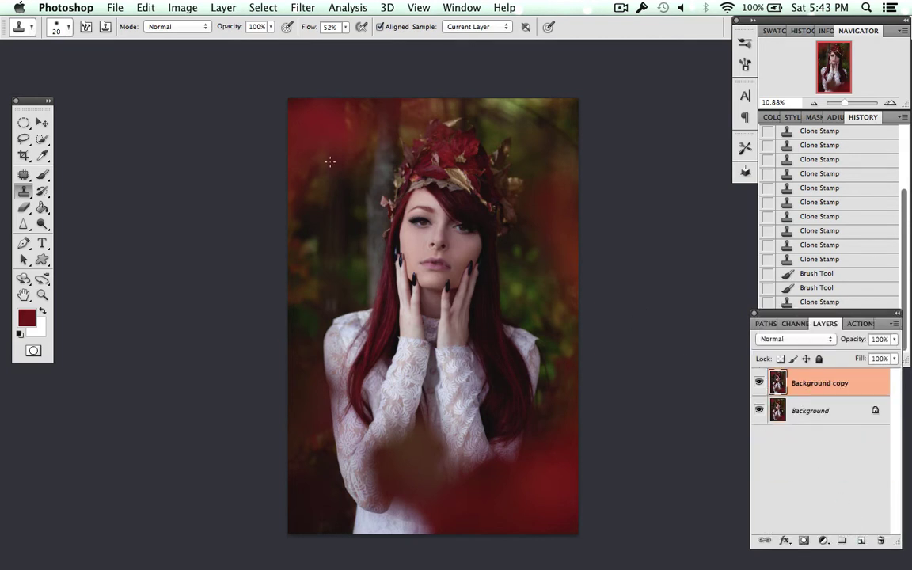
left_click(174, 8)
mouse_move(185, 52)
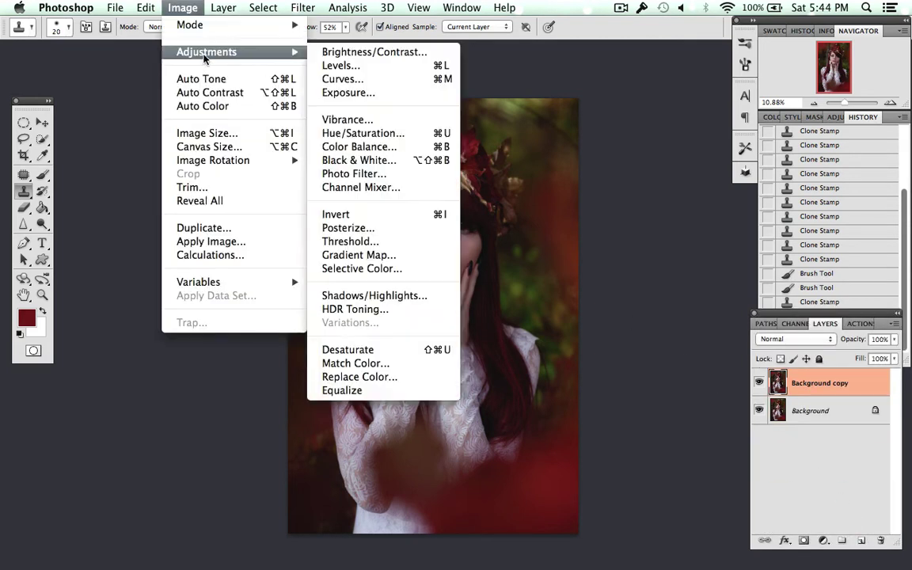
left_click(379, 378)
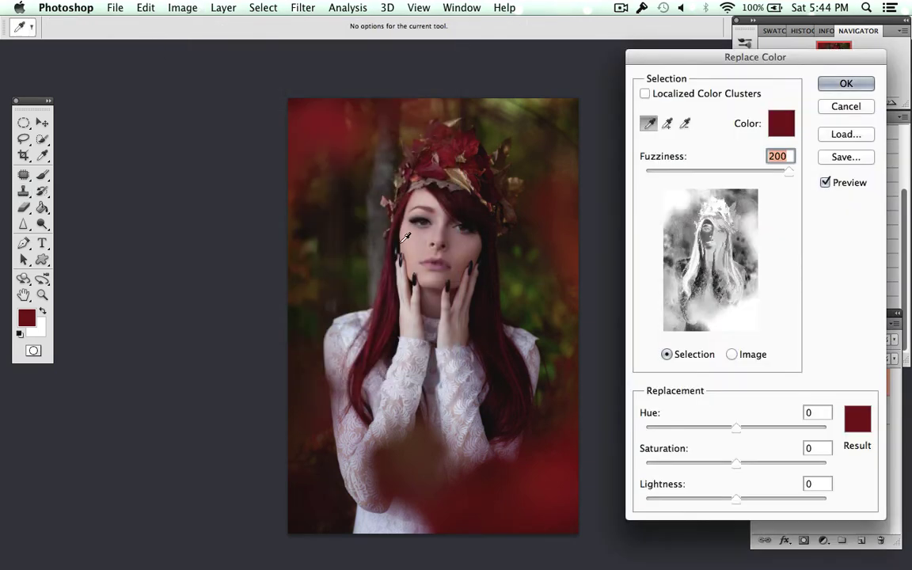
Sample the green background foliage as the color to replace and set Fuzziness to 90.
left_click(362, 271)
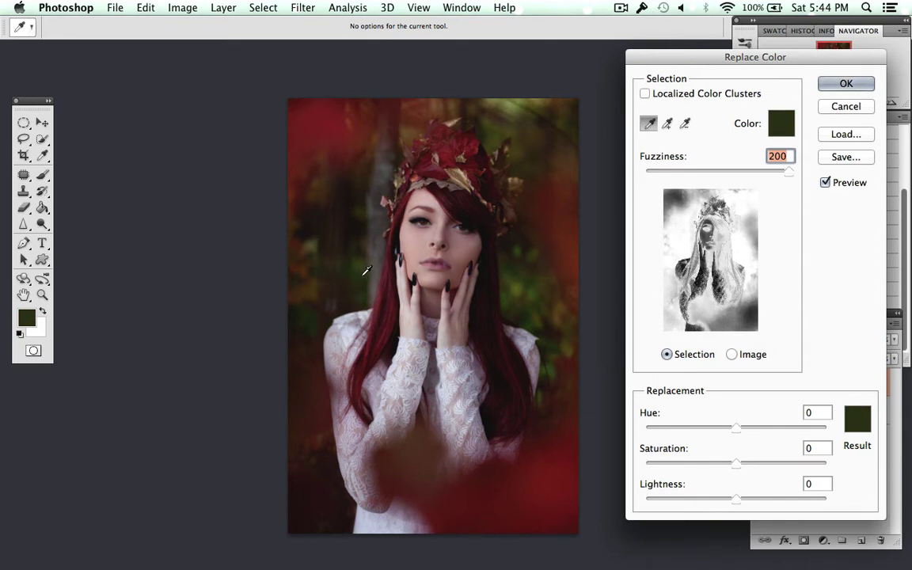
left_click(364, 258)
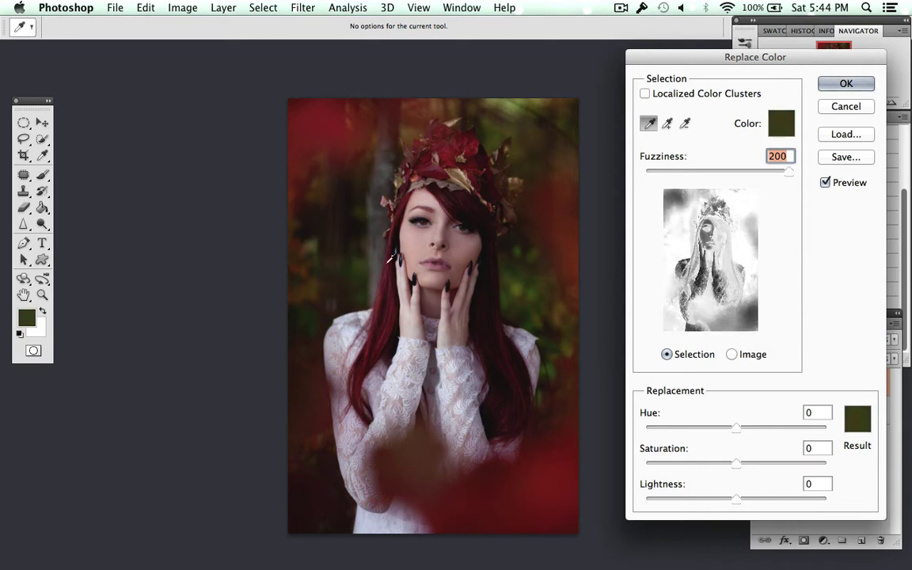
left_click(511, 294)
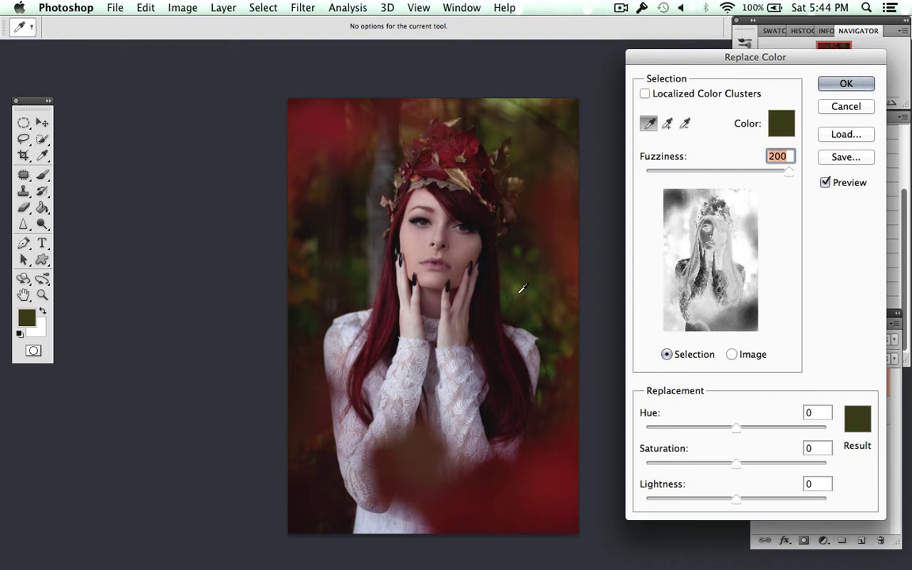
left_click(522, 282)
left_click_drag(788, 173, 712, 173)
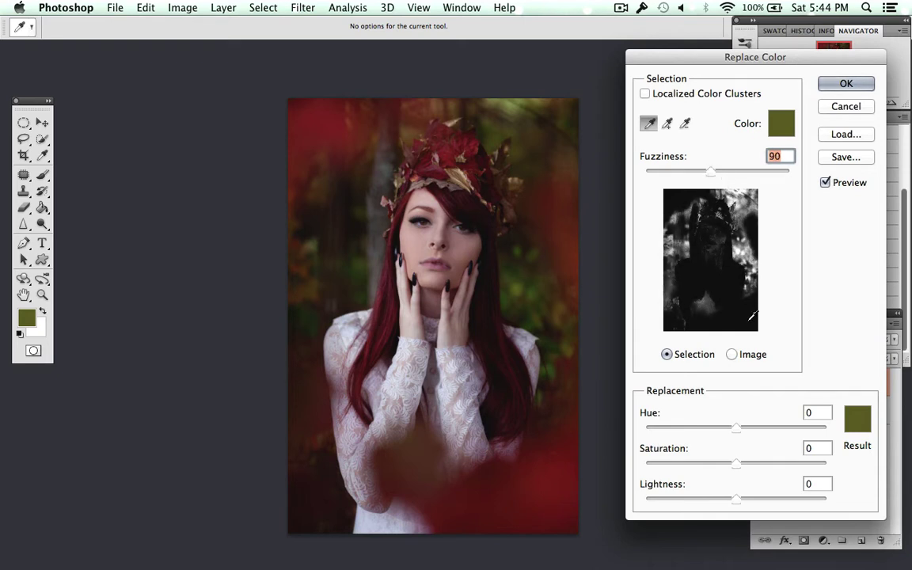
Set the replacement Hue to -41 and add the darker green beside the hair to the sampled colors.
left_click_drag(735, 428, 715, 428)
left_click(667, 123)
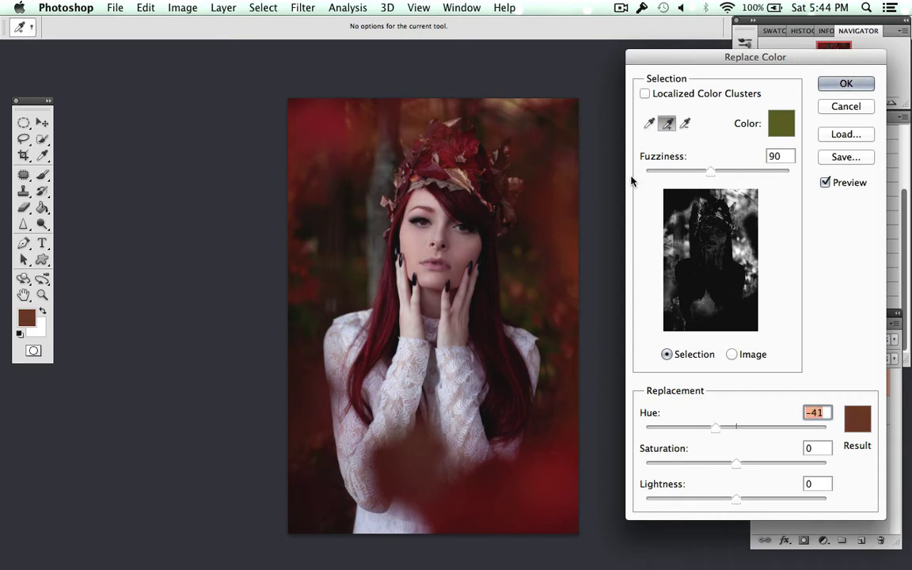
left_click(517, 266)
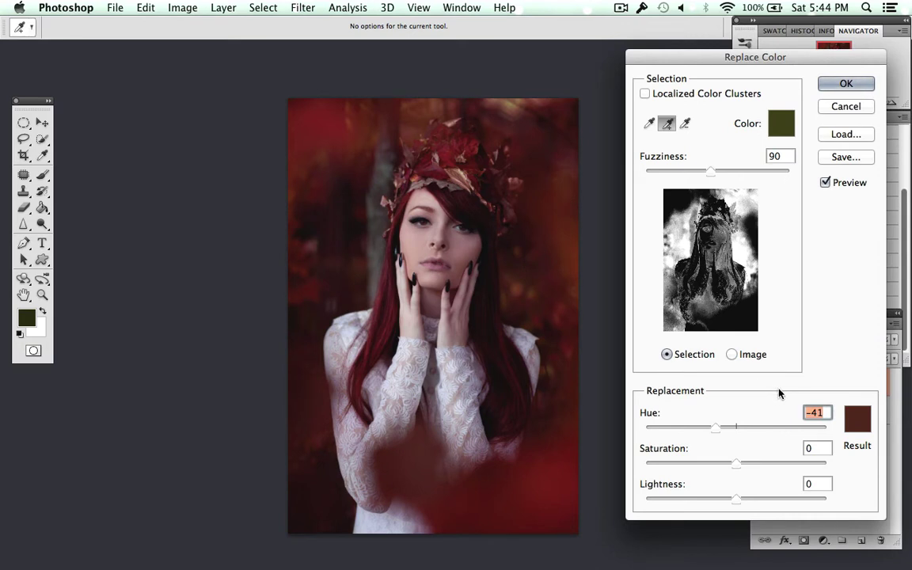
Set the replacement Saturation to -12 and Lightness to -7, and apply the color replacement.
left_click_drag(735, 465, 781, 496)
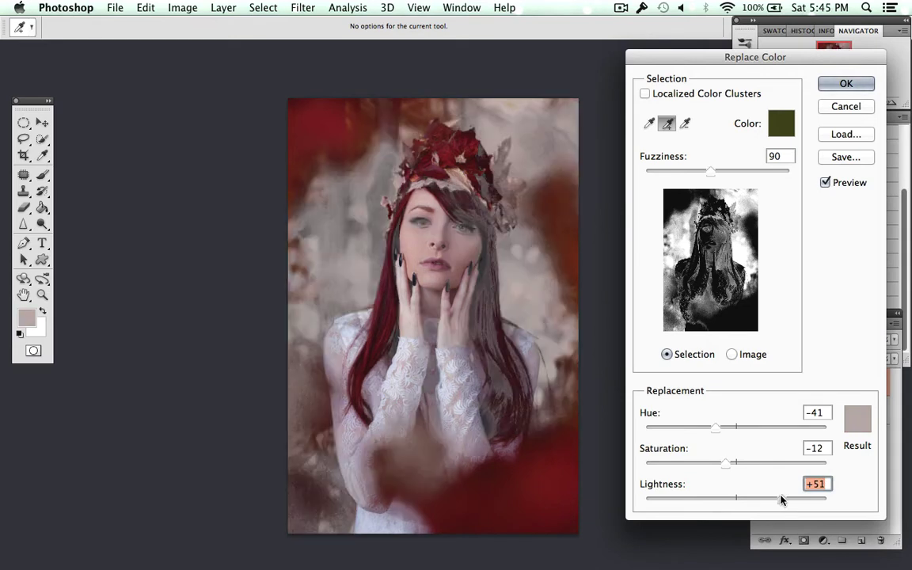
left_click_drag(780, 499, 731, 497)
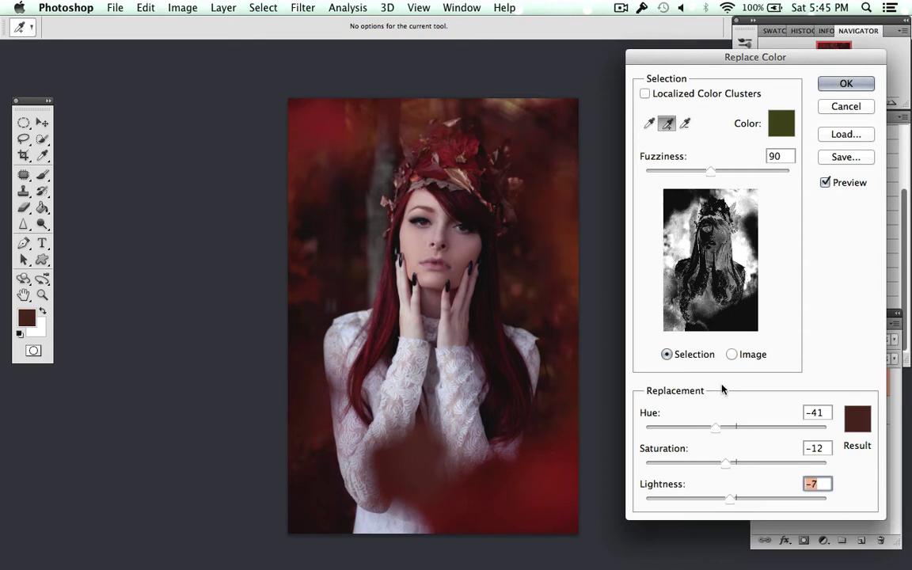
left_click(842, 87)
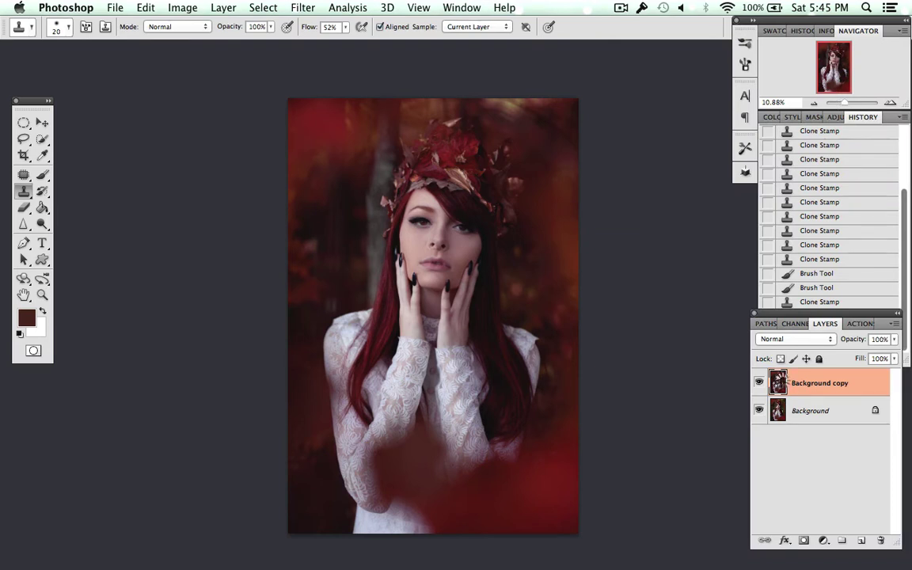
Compare the recolored Background copy with the original by hiding and showing the layer repeatedly.
left_click(760, 384)
left_click(759, 384)
left_click(759, 384)
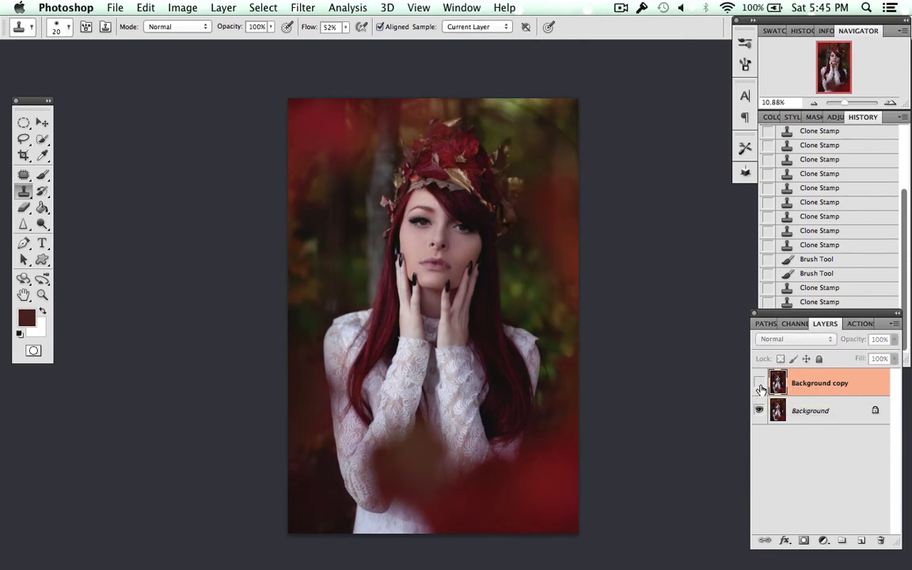
left_click(760, 384)
left_click(759, 386)
left_click(760, 385)
left_click(759, 384)
left_click(759, 385)
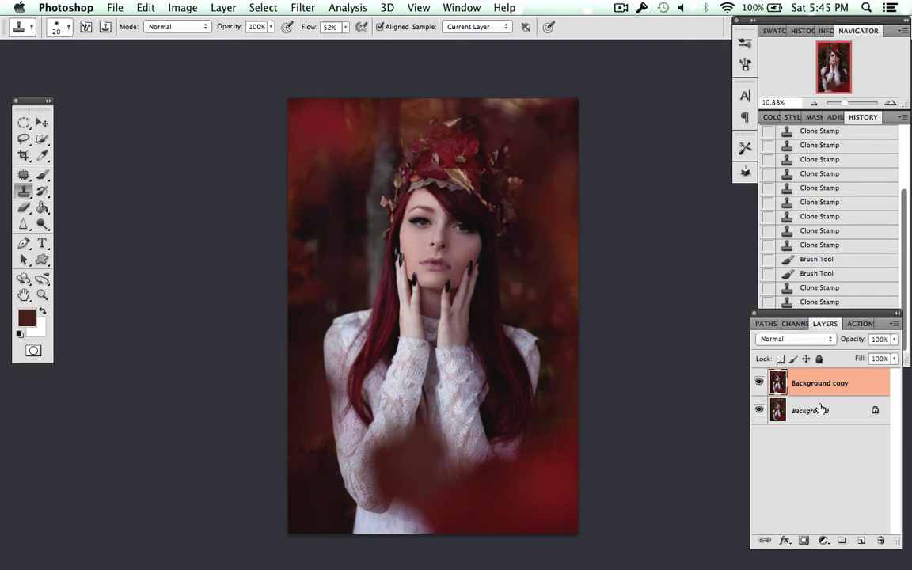
Add a layer mask to Background copy and prepare a soft 97 px brush with black as the foreground color.
left_click(804, 541)
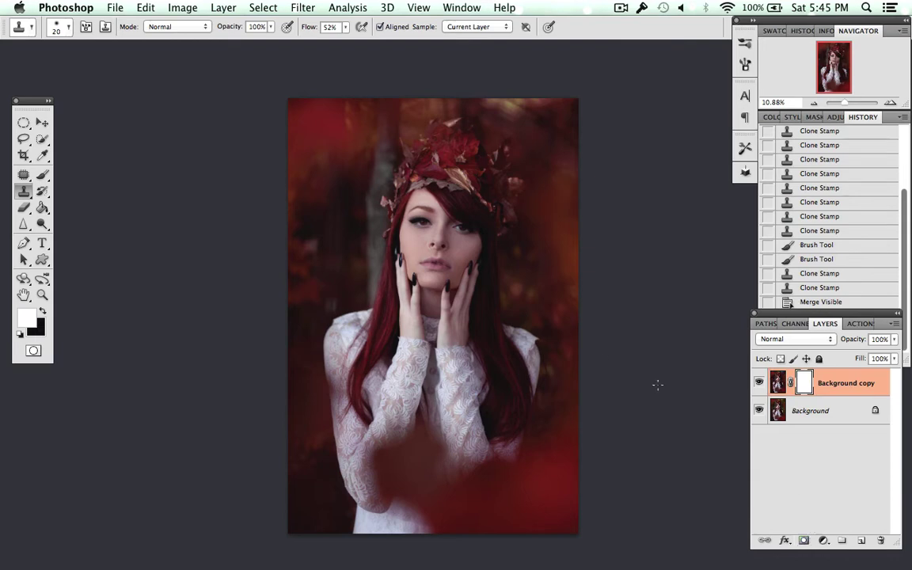
key("b")
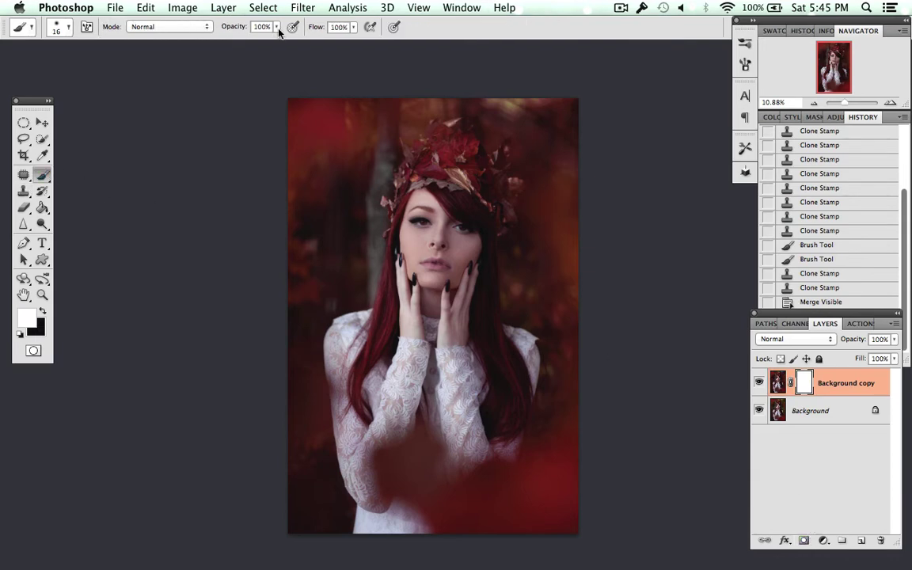
scroll(455, 231, "up", 5)
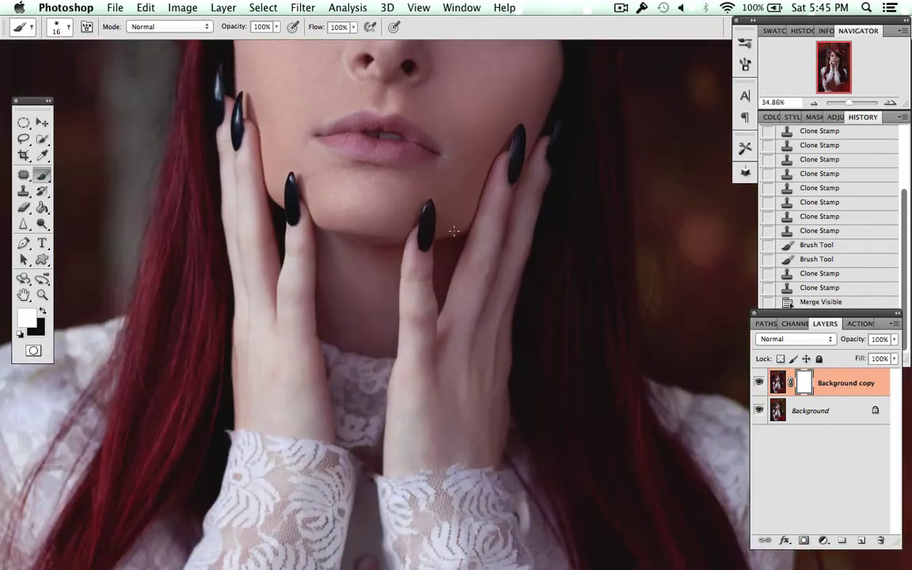
scroll(454, 229, "up", 3)
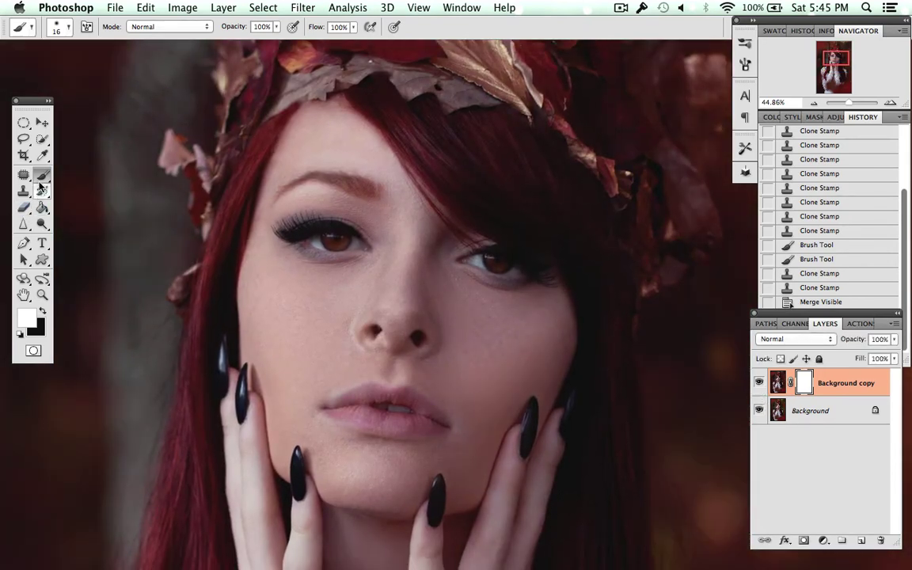
right_click(348, 278)
left_click_drag(393, 309, 428, 309)
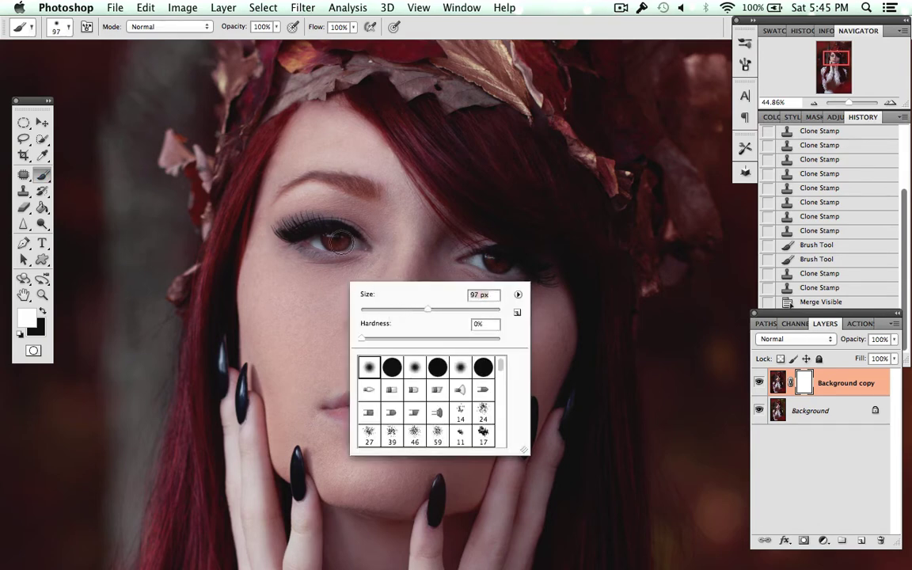
left_click(43, 310)
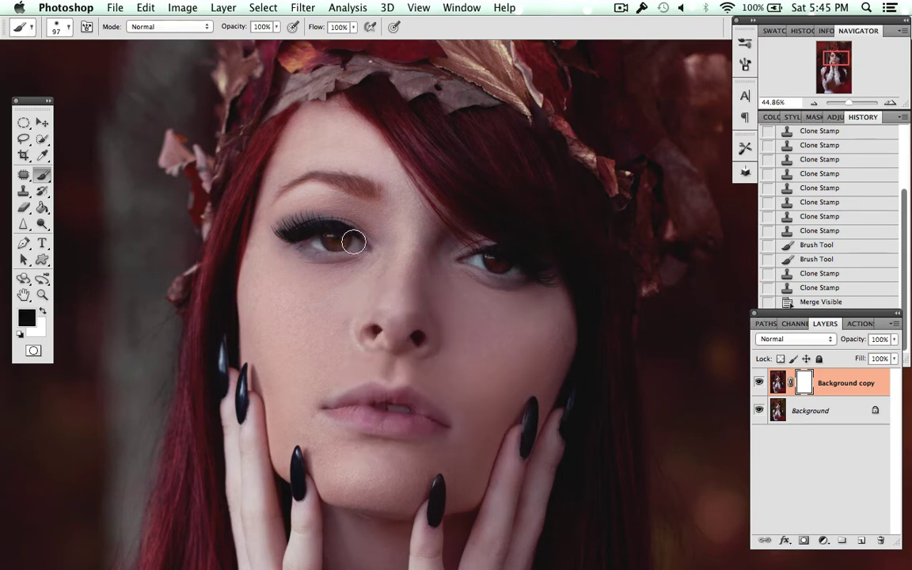
Mask out both irises to restore their original color, comparing with the Background copy layer hidden and shown.
left_click_drag(354, 242, 357, 243)
left_click_drag(514, 271, 483, 259)
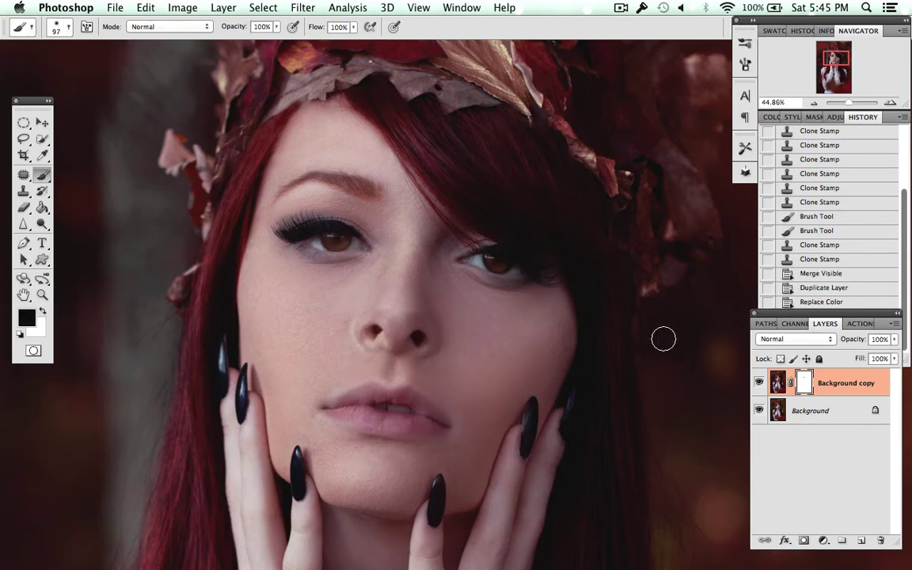
left_click(758, 383)
left_click(758, 383)
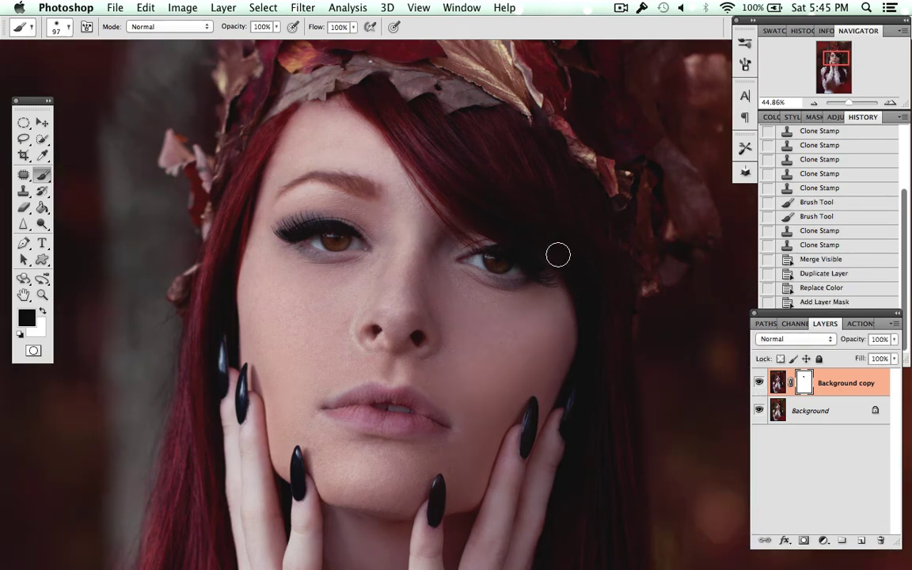
scroll(555, 255, "down", 5)
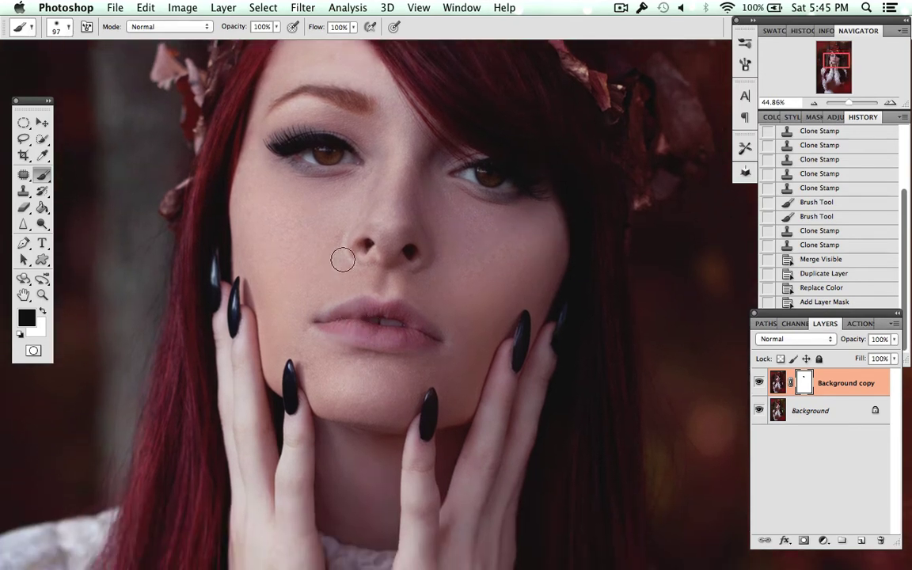
left_click(759, 383)
left_click(758, 383)
Set the brush to 349 px and its opacity to 35% for softer masking.
scroll(670, 361, "down", 5)
right_click(454, 294)
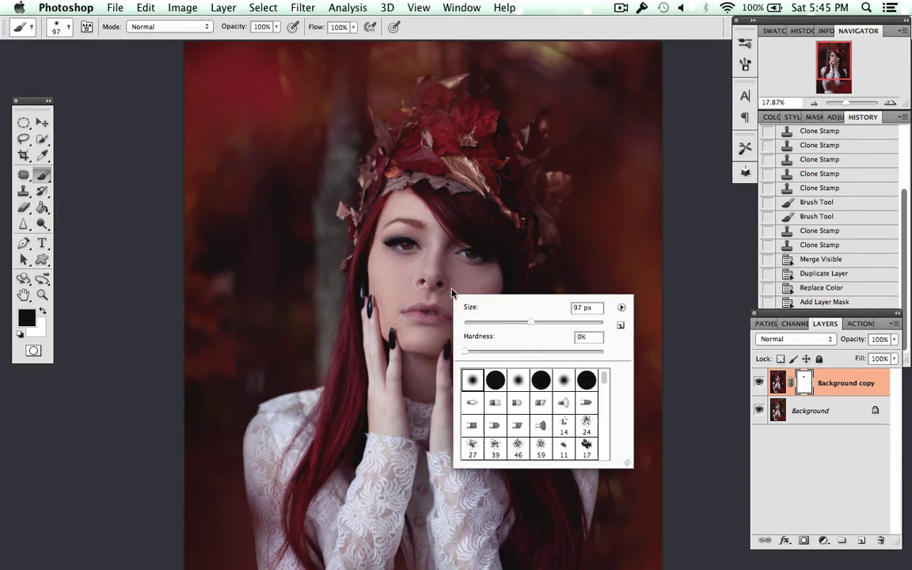
left_click_drag(555, 324, 579, 324)
left_click(277, 28)
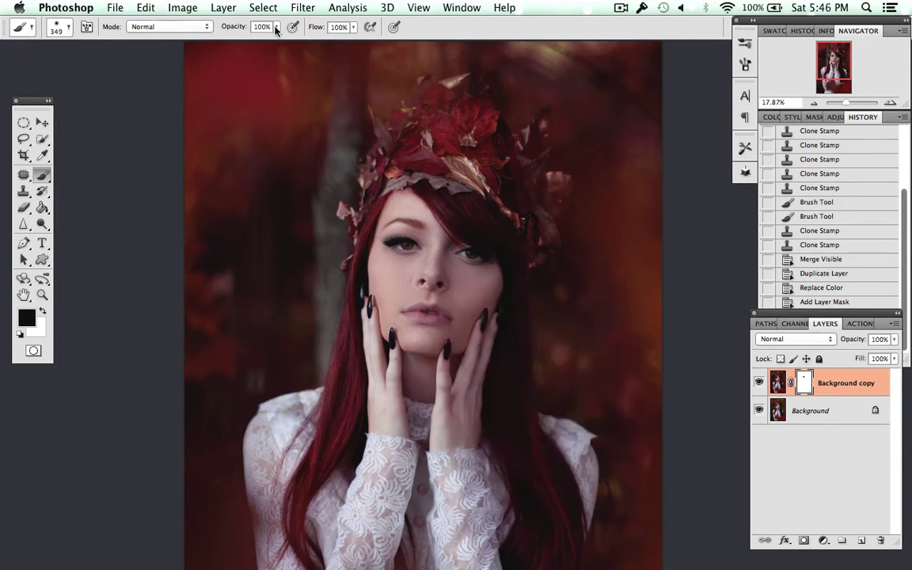
left_click_drag(279, 41, 233, 43)
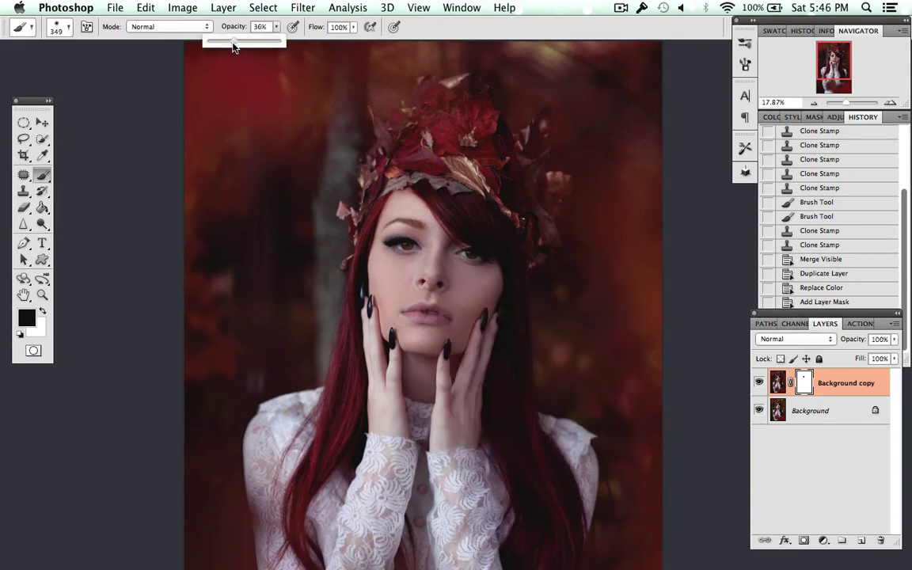
left_click(408, 206)
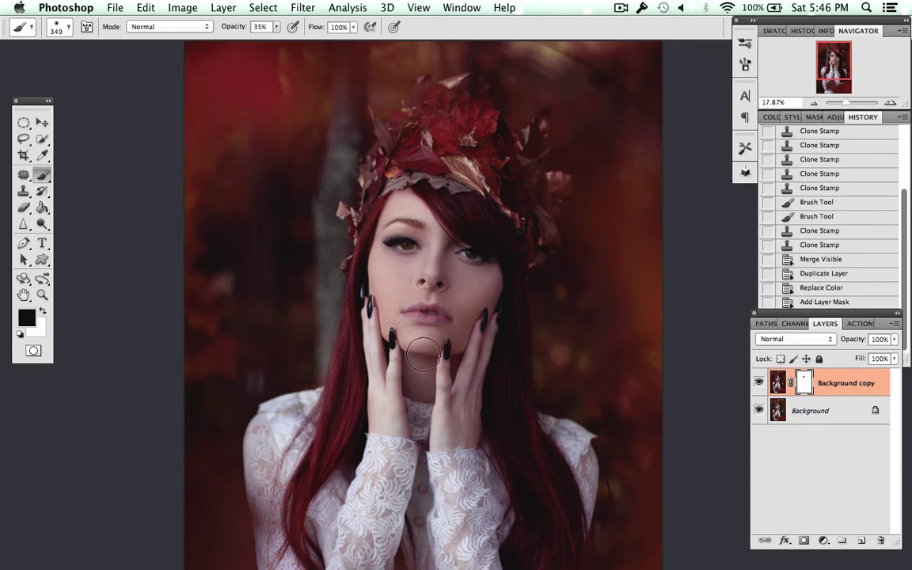
Paint black on the layer mask over the face, hands and long hair to partly restore their original colors.
mouse_move(422, 436)
left_mouse_down()
mouse_move(394, 426)
mouse_move(380, 336)
mouse_move(388, 391)
left_mouse_up()
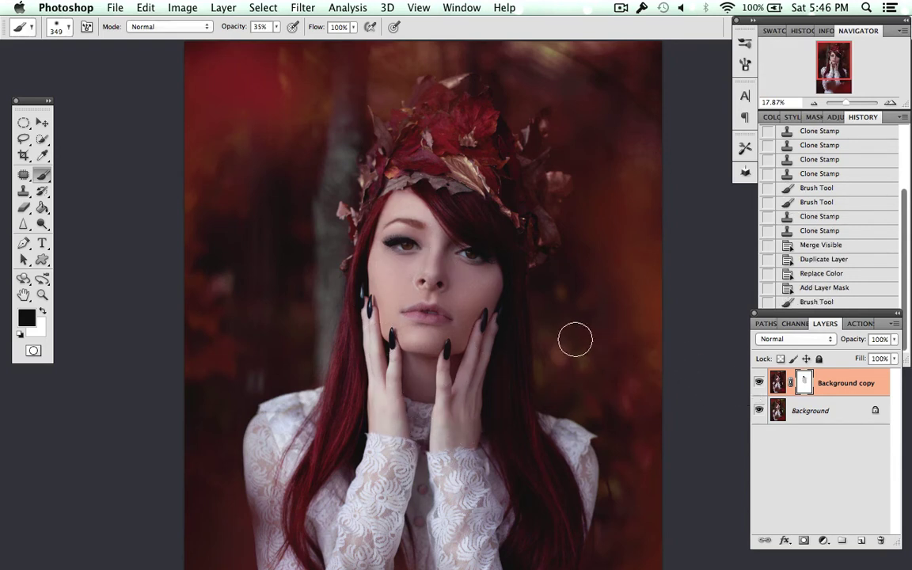
left_click_drag(497, 245, 467, 254)
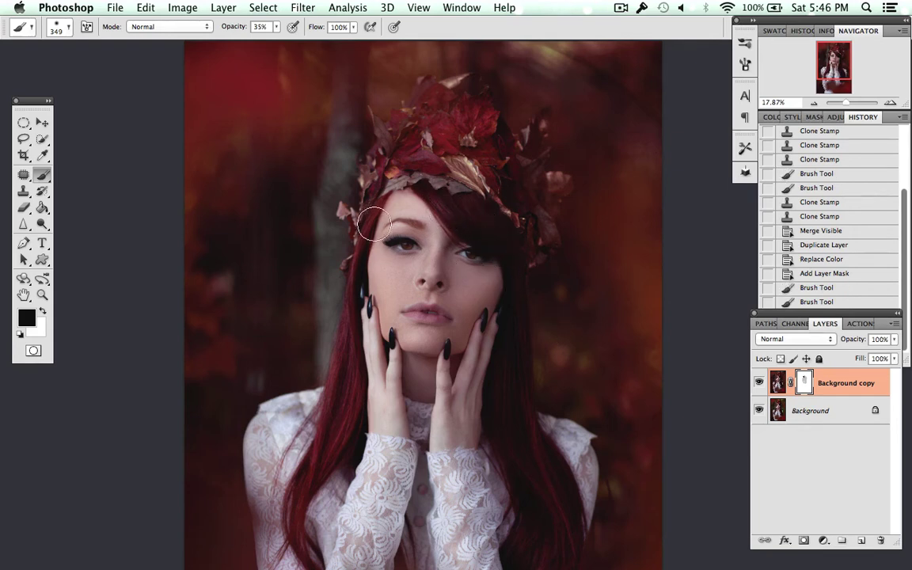
mouse_move(373, 225)
left_mouse_down()
mouse_move(378, 250)
mouse_move(378, 241)
left_mouse_up()
left_click_drag(510, 293, 494, 418)
left_click_drag(345, 423, 323, 475)
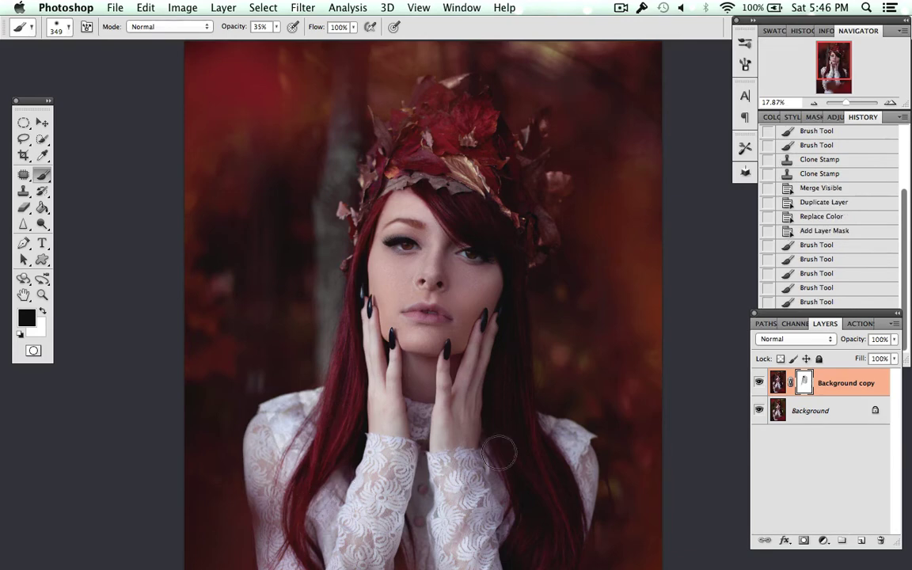
mouse_move(500, 453)
left_mouse_down()
mouse_move(544, 505)
mouse_move(531, 497)
left_mouse_up()
scroll(541, 473, "down", 5)
scroll(540, 474, "down", 5)
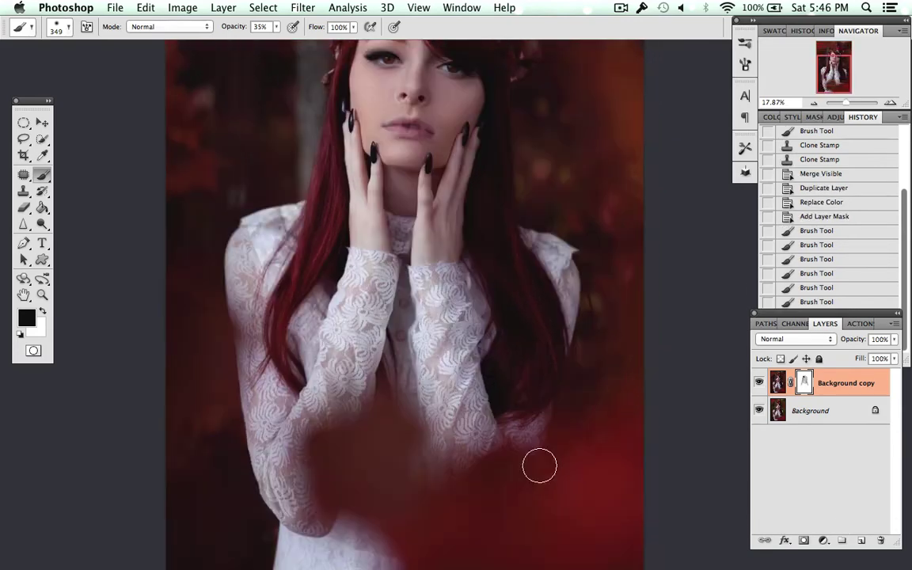
Compare the whole image with the masked Background copy layer hidden and shown, and examine the leaf crown up close.
scroll(539, 455, "up", 2)
scroll(539, 456, "up", 4)
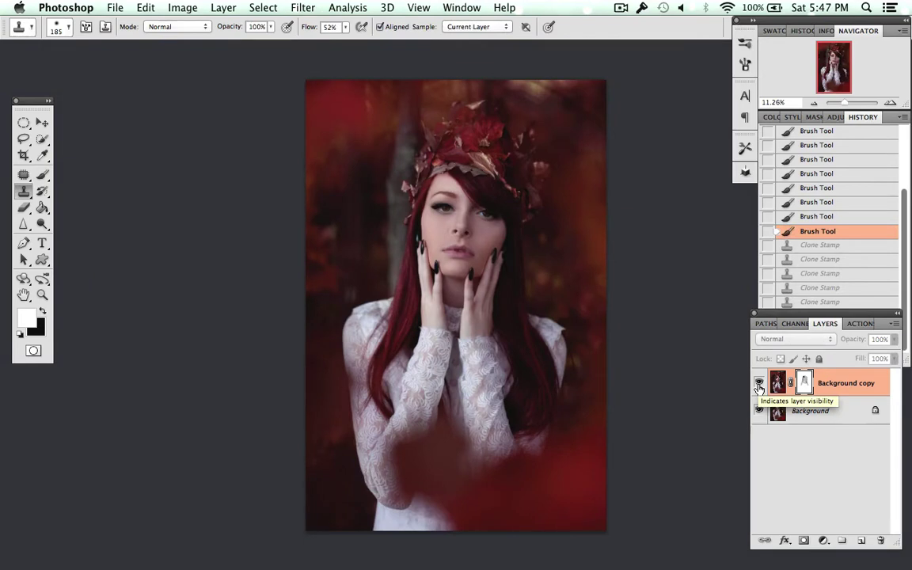
left_click(759, 384)
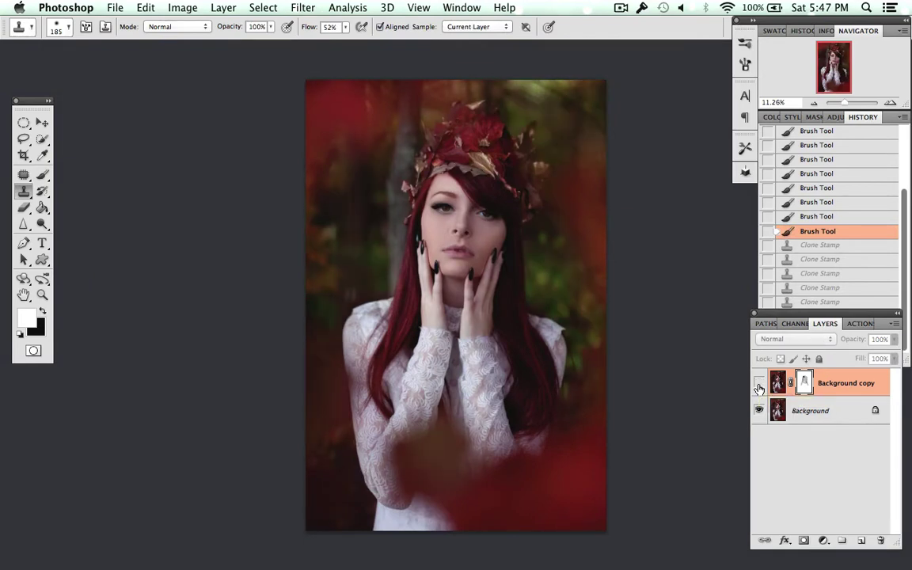
left_click(759, 384)
left_click(759, 384)
left_click(759, 384)
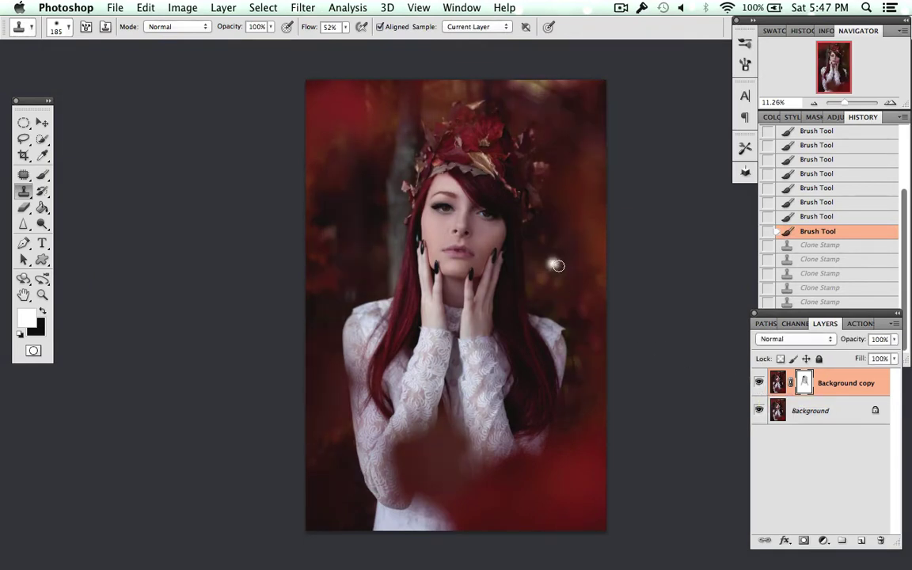
scroll(558, 267, "up", 5)
scroll(562, 271, "up", 10)
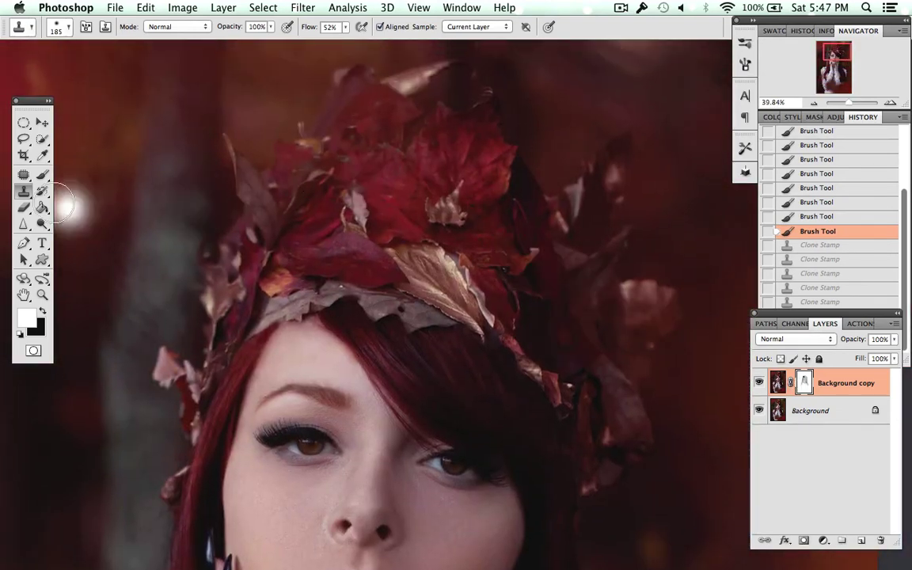
Paint black at 174 px on the Background copy mask over the crown's front golden leaves, comparing with the layer hidden and shown.
left_click(42, 174)
left_click(42, 311)
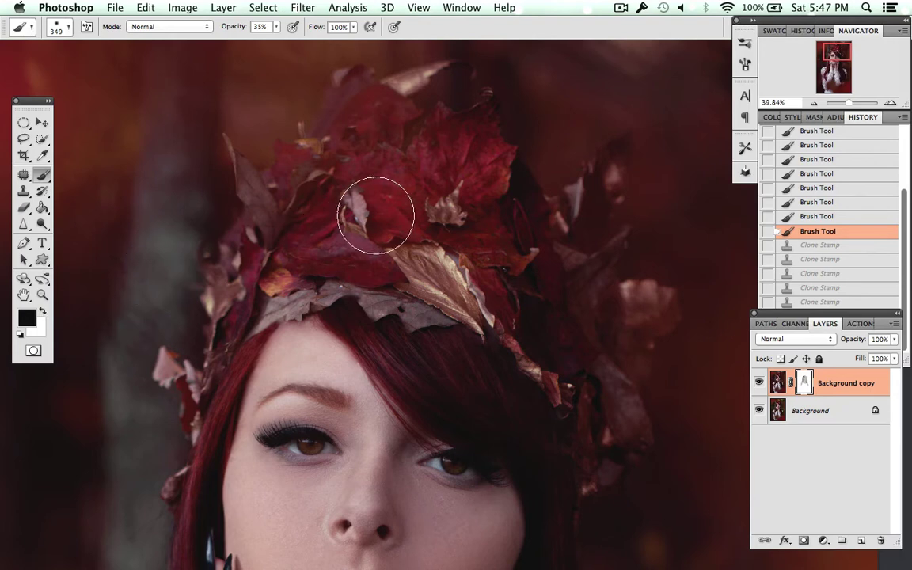
right_click(382, 216)
left_click(492, 241)
mouse_move(449, 197)
left_mouse_down()
mouse_move(439, 197)
mouse_move(455, 204)
left_mouse_up()
mouse_move(404, 259)
left_mouse_down()
mouse_move(480, 295)
mouse_move(412, 263)
mouse_move(484, 323)
mouse_move(469, 274)
left_mouse_up()
left_click_drag(287, 277, 342, 207)
mouse_move(344, 198)
left_mouse_down()
mouse_move(336, 166)
mouse_move(346, 156)
left_mouse_up()
mouse_move(459, 228)
left_mouse_down()
mouse_move(524, 233)
mouse_move(453, 198)
left_mouse_up()
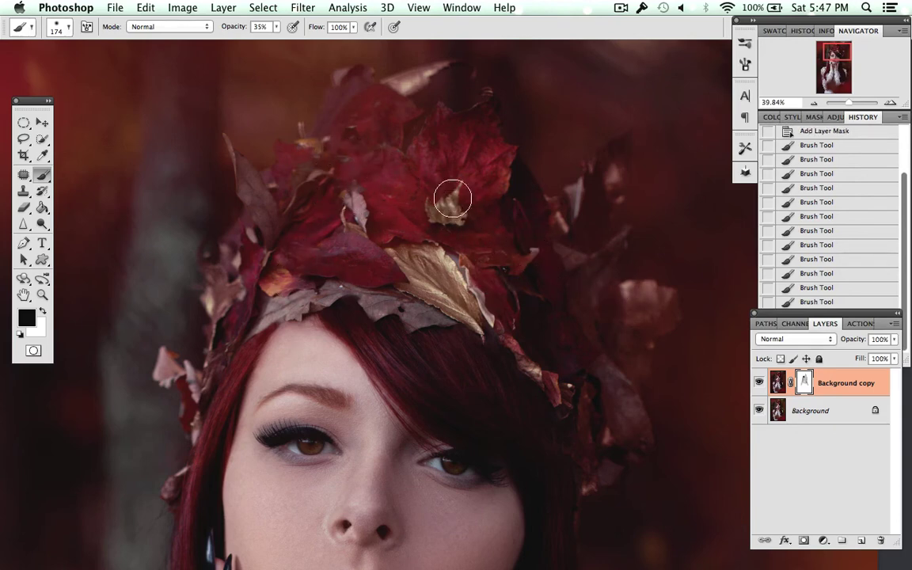
left_click_drag(499, 293, 421, 260)
left_click(759, 382)
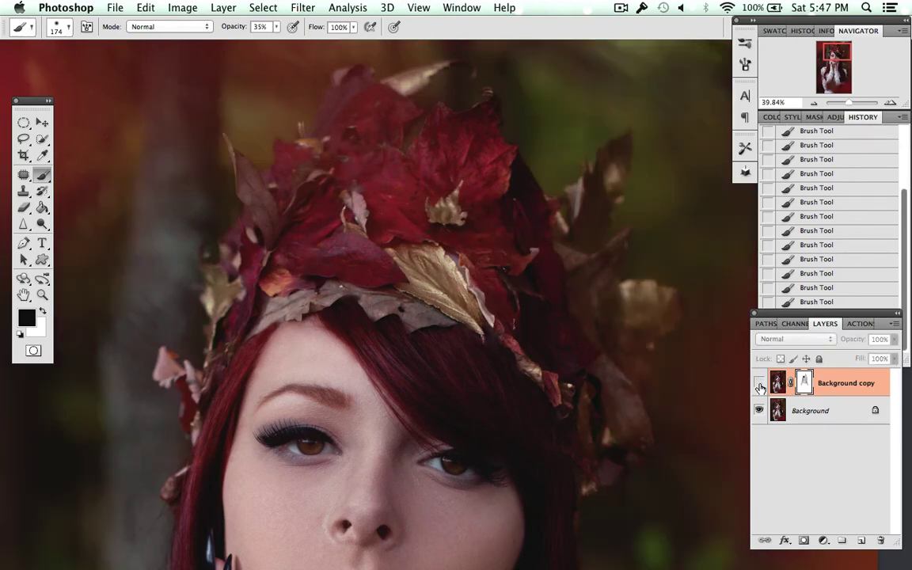
left_click(759, 383)
Mask out the golden leaf at the crown's left edge with a 143 px brush, comparing with the Background copy layer hidden and shown.
right_click(270, 282)
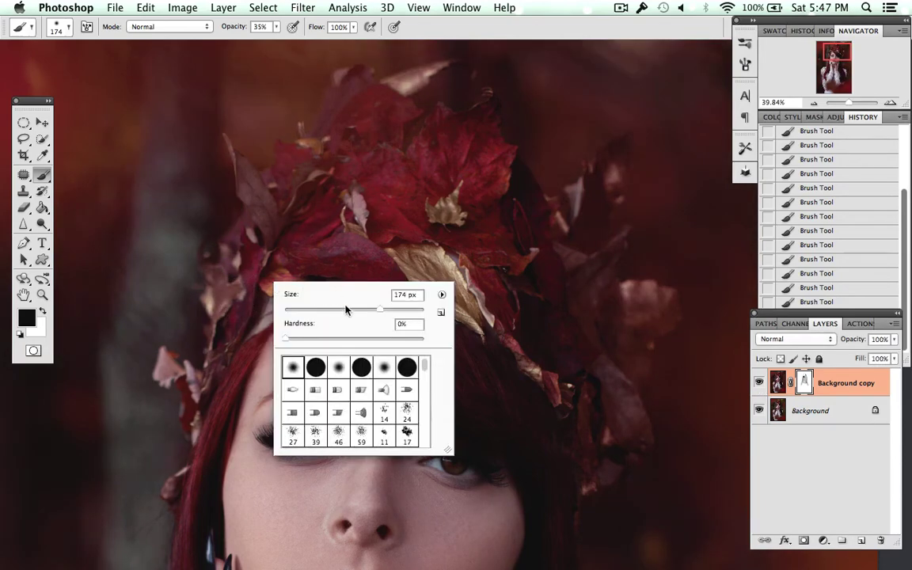
left_click_drag(367, 308, 361, 308)
left_click(226, 288)
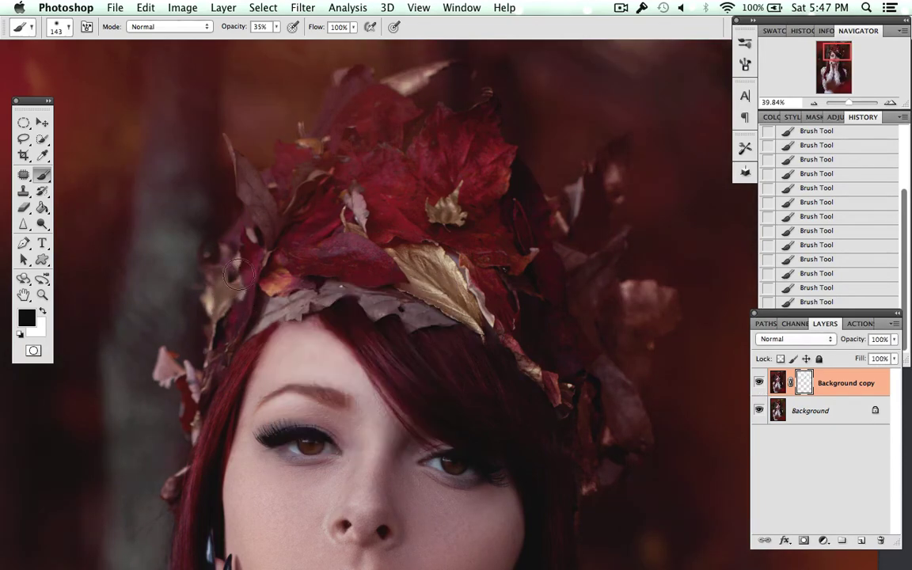
left_click(760, 384)
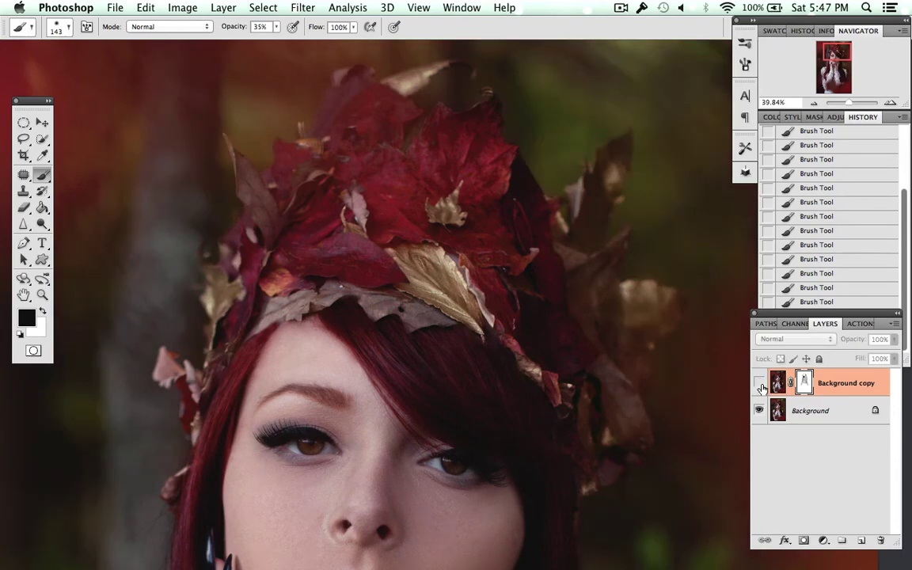
left_click(760, 385)
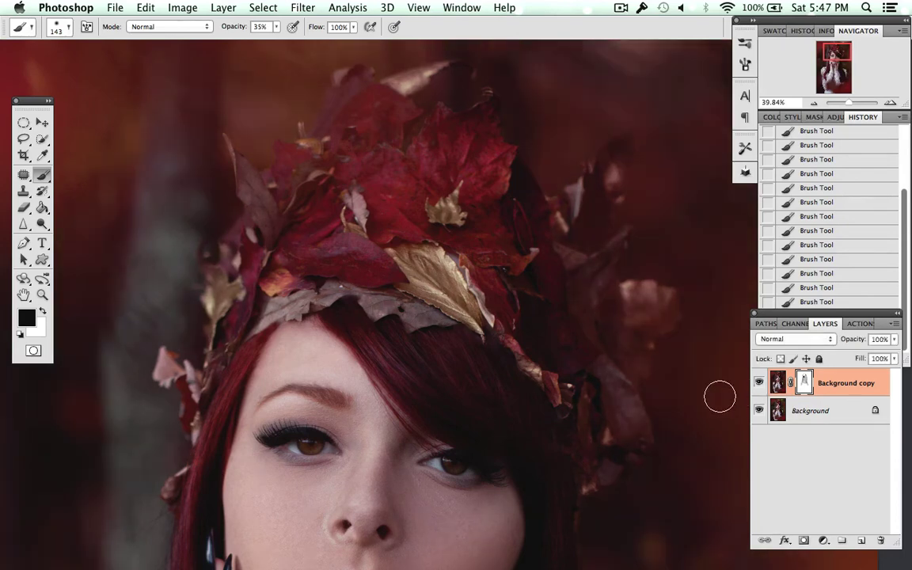
Duplicate the masked Background copy layer.
scroll(715, 392, "down", 5)
key("super+0")
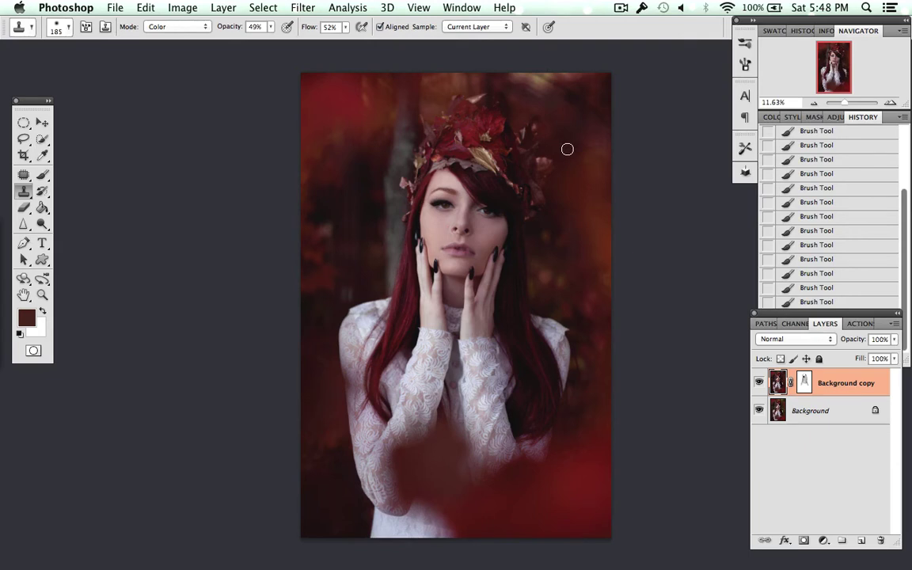
left_click_drag(867, 382, 860, 539)
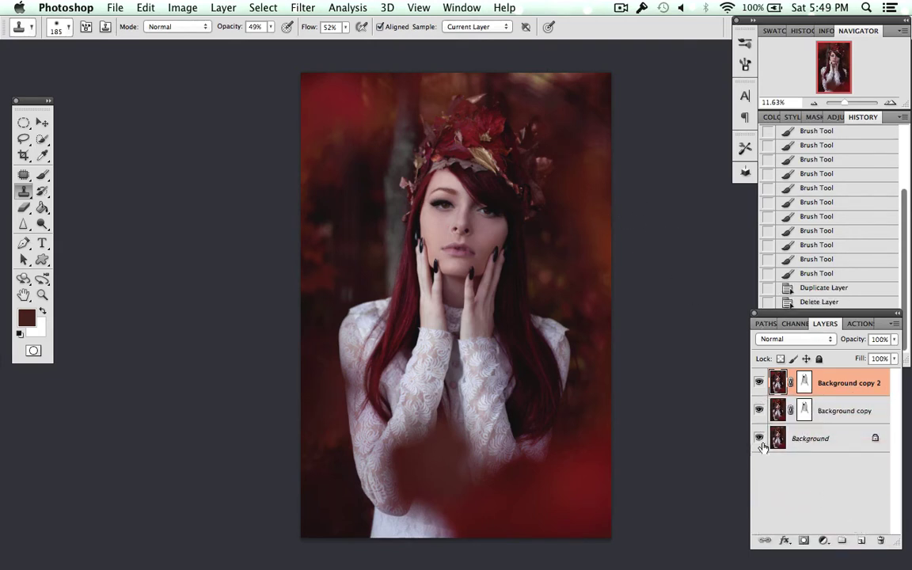
Set the Clone Stamp to Color blending mode and 36% opacity.
left_click(21, 193)
left_click(173, 28)
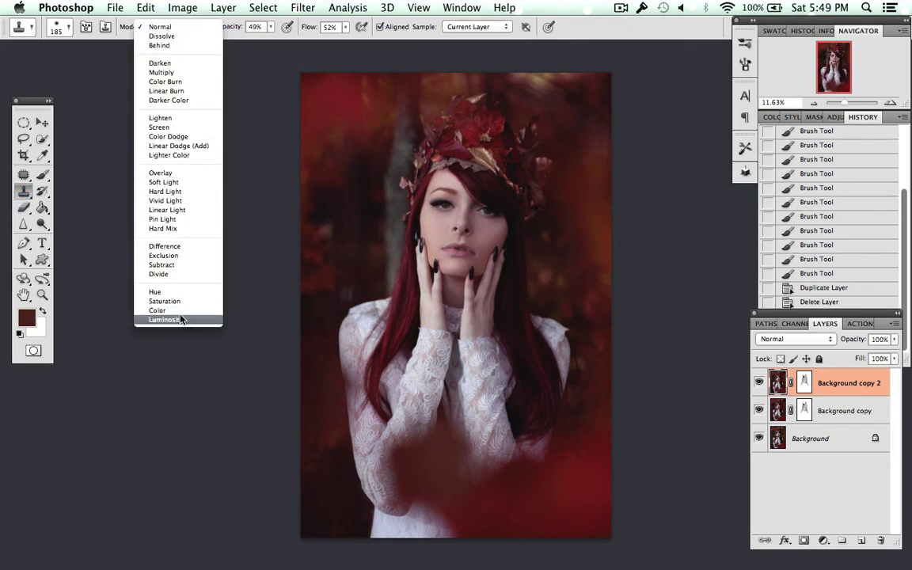
left_click(183, 320)
left_click(167, 28)
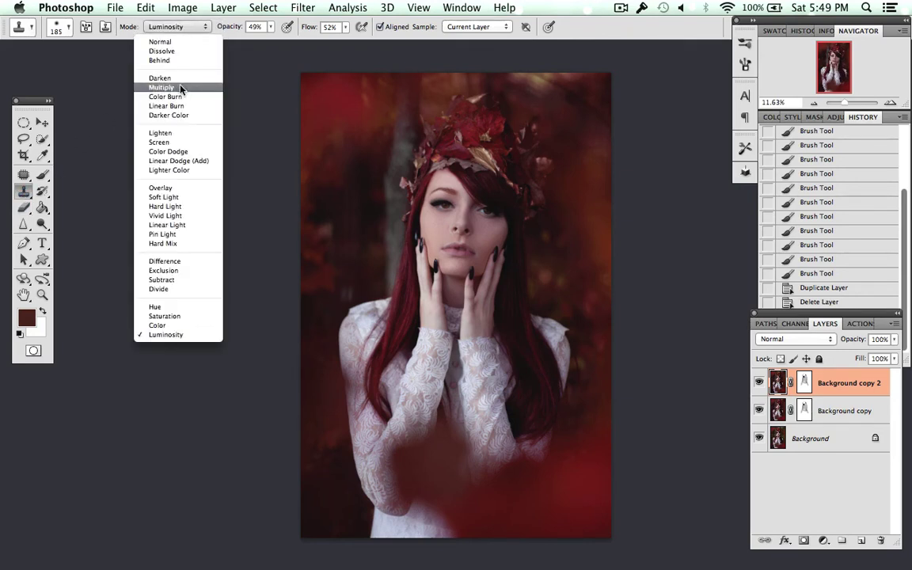
left_click(158, 326)
left_click(270, 27)
left_click_drag(267, 42, 265, 44)
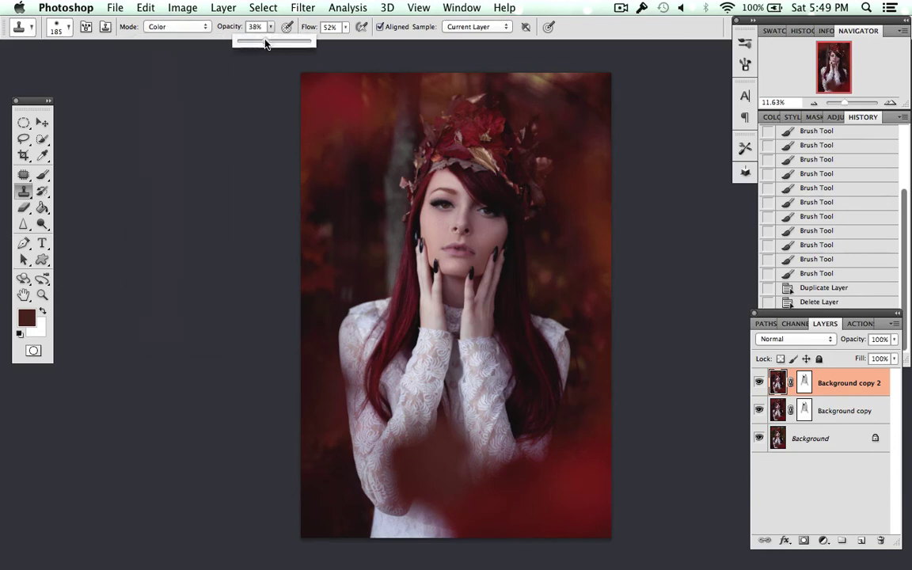
Clone nearby dark red color over the leftover yellow-green spots in the background to the right of the hair.
scroll(574, 227, "up", 10)
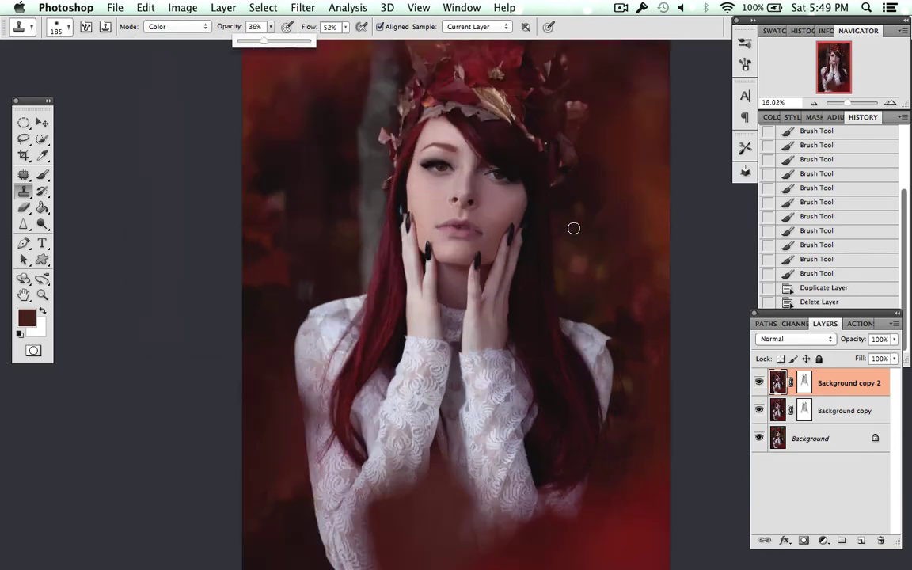
scroll(574, 226, "right", 10)
scroll(574, 226, "up", 4)
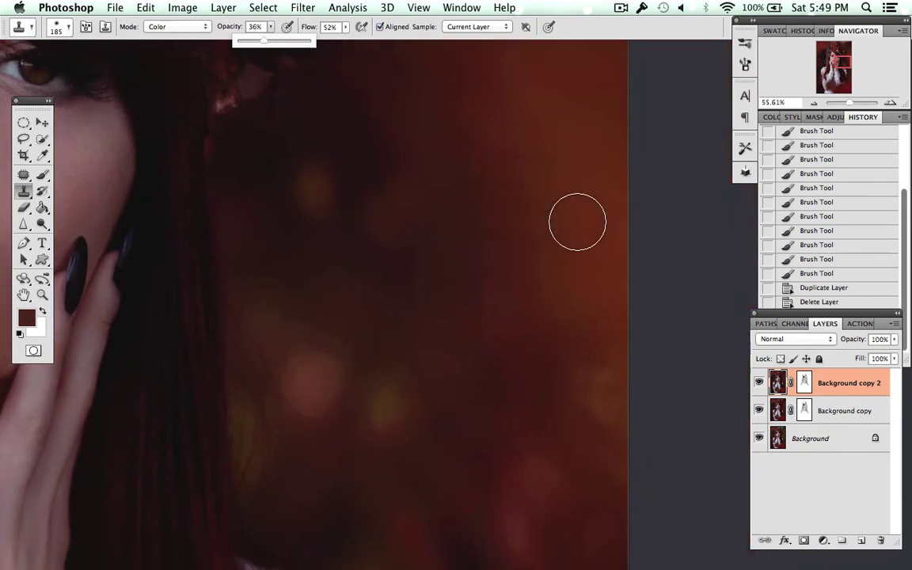
left_click(455, 272, "alt")
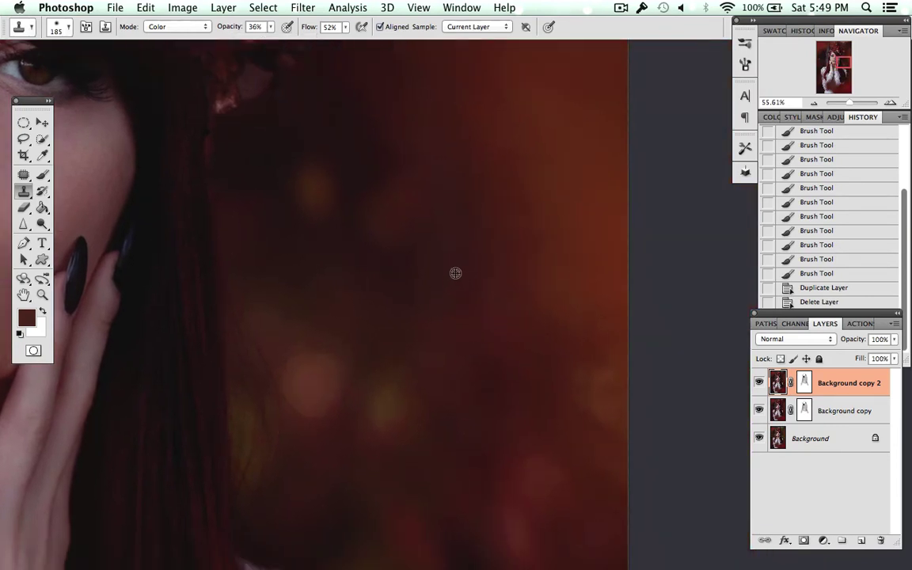
mouse_move(396, 416)
left_mouse_down()
mouse_move(387, 400)
mouse_move(393, 408)
left_mouse_up()
left_click_drag(385, 401, 396, 429)
left_click(327, 480, "alt")
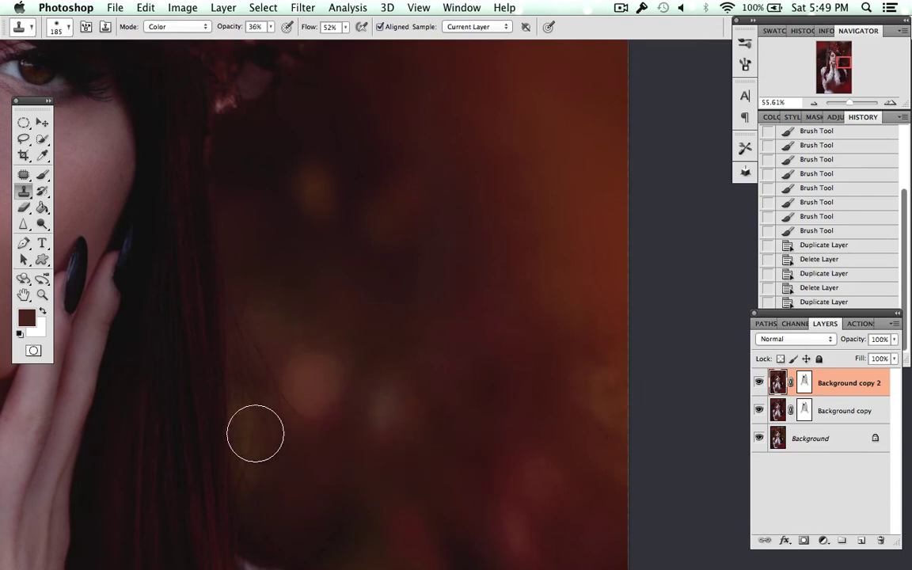
mouse_move(254, 424)
left_mouse_down()
mouse_move(255, 454)
mouse_move(246, 390)
mouse_move(281, 513)
left_mouse_up()
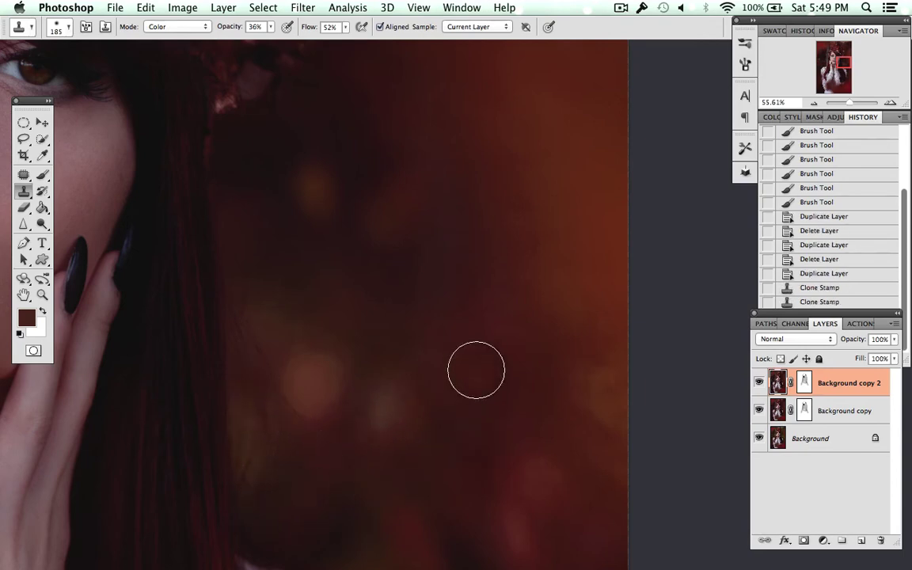
Clone the surrounding red color over the yellow-green streak in the background at the photo's top right.
scroll(474, 368, "up", 10)
scroll(477, 360, "up", 10)
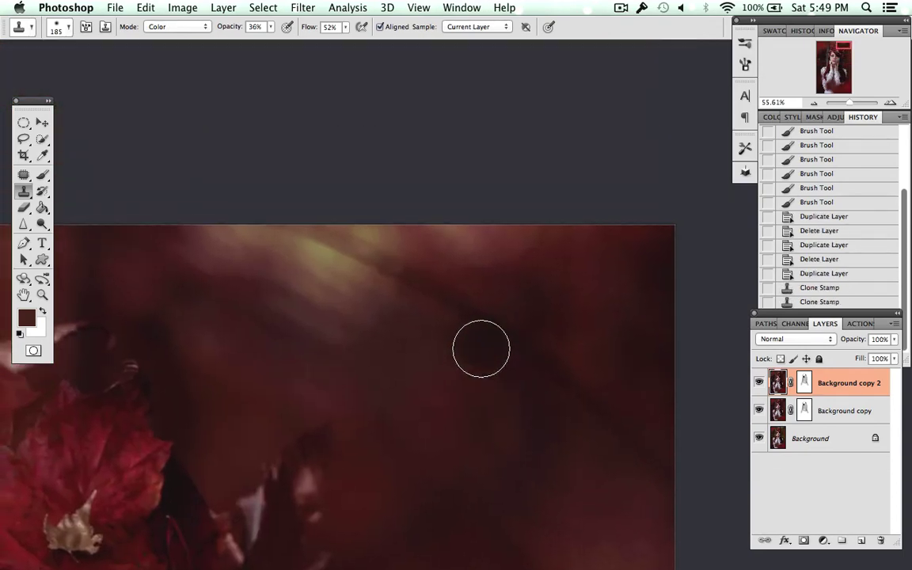
left_click(404, 343, "alt")
mouse_move(321, 274)
left_mouse_down()
mouse_move(258, 238)
mouse_move(360, 247)
mouse_move(279, 279)
mouse_move(333, 277)
left_mouse_up()
left_click(533, 291, "alt")
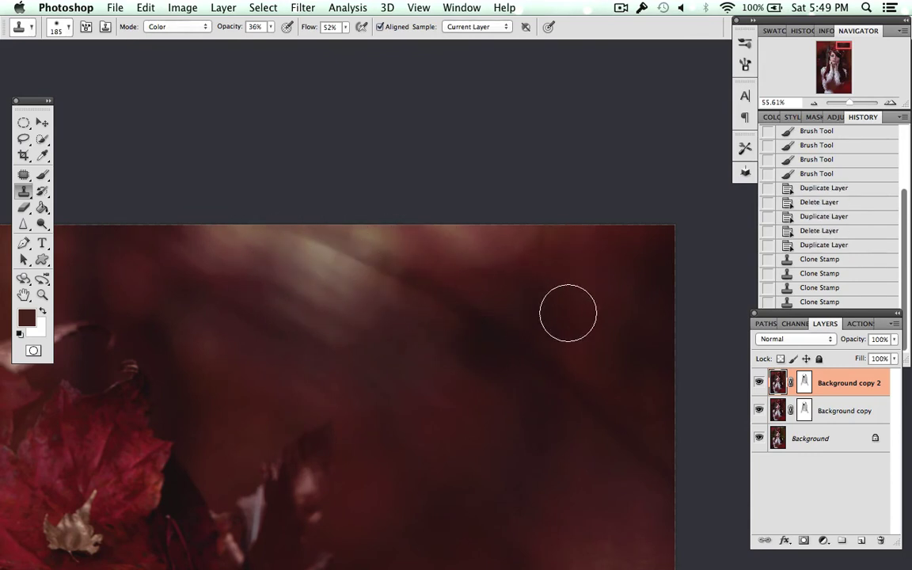
Examine the photo for leftover color spots and compare the whole image with the Background copy 2 layer hidden and shown.
scroll(563, 307, "left", 6)
scroll(563, 308, "left", 15)
scroll(582, 340, "down", 5)
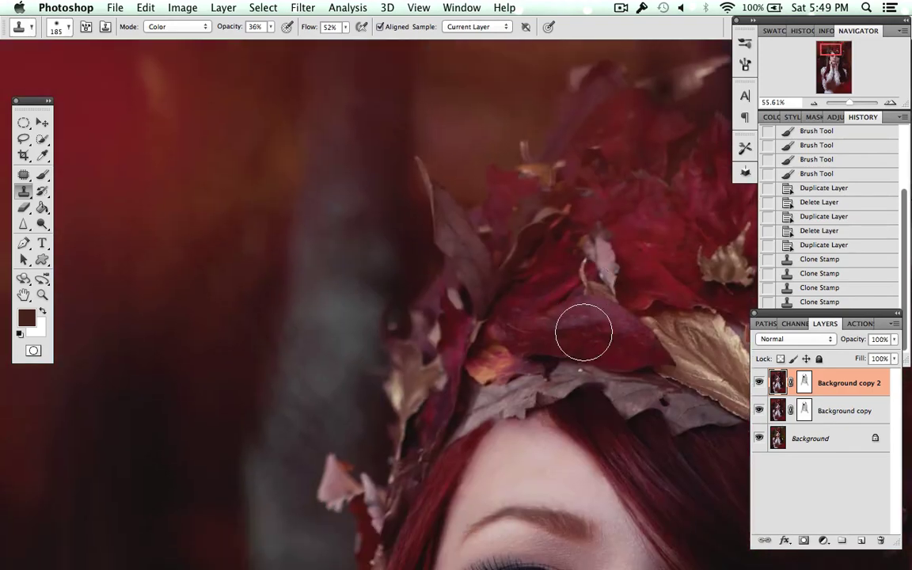
scroll(584, 330, "down", 20)
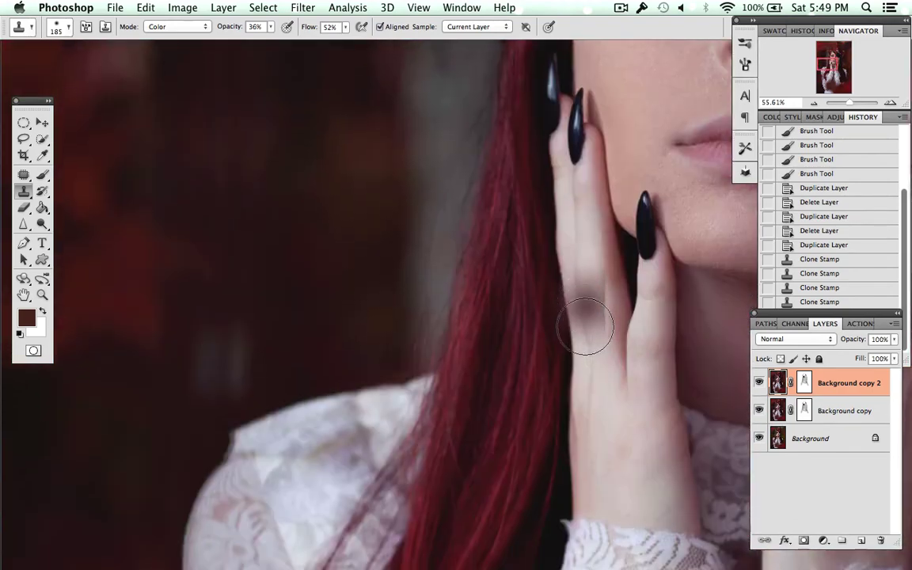
scroll(586, 326, "down", 20)
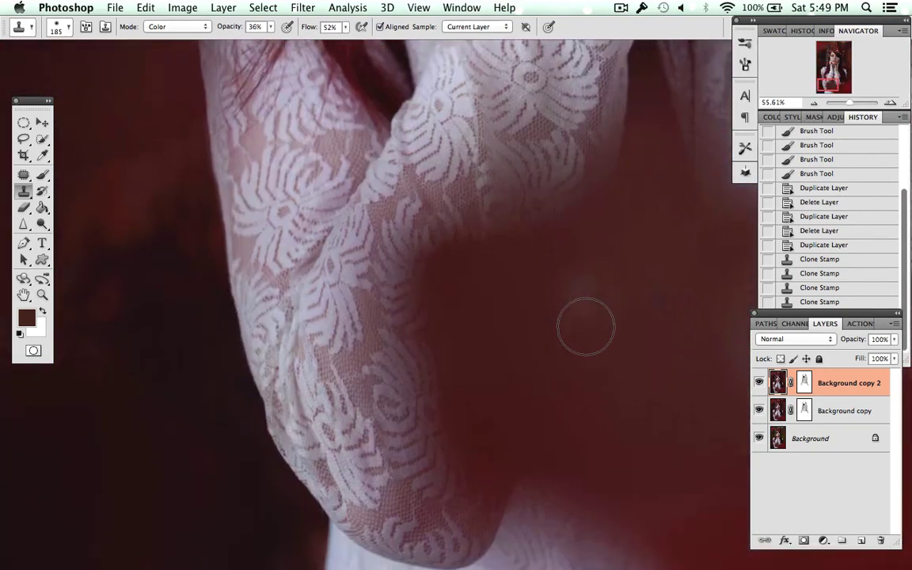
scroll(586, 326, "right", 5)
scroll(591, 322, "up", 15)
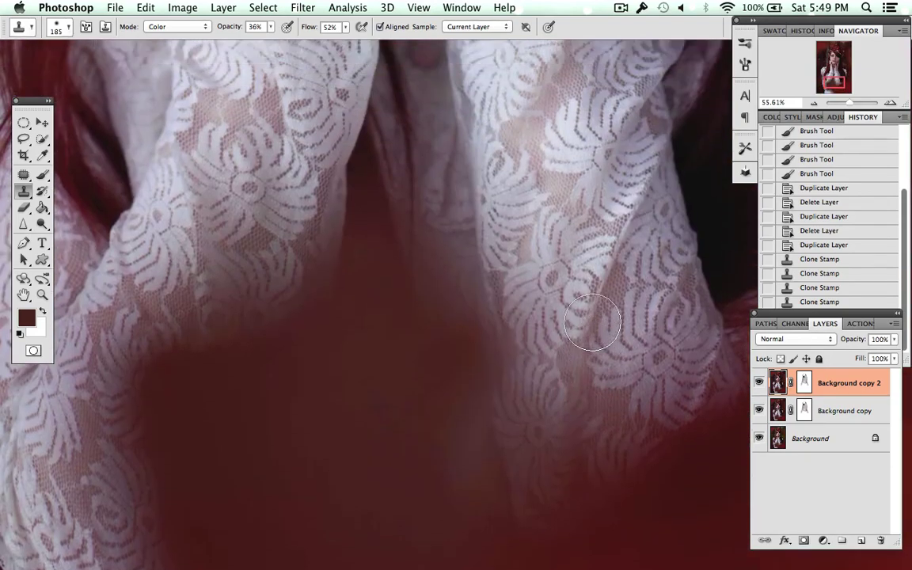
scroll(591, 322, "up", 15)
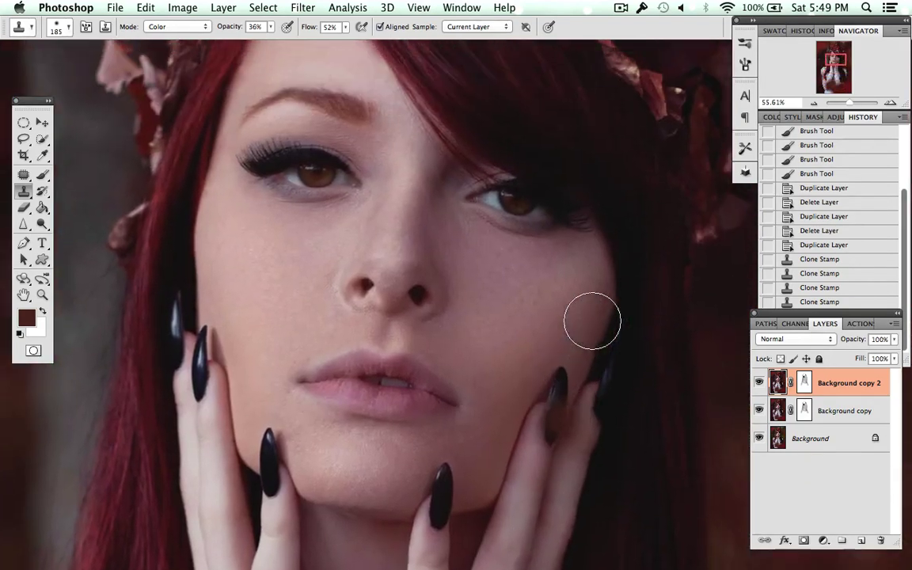
scroll(594, 321, "down", 8)
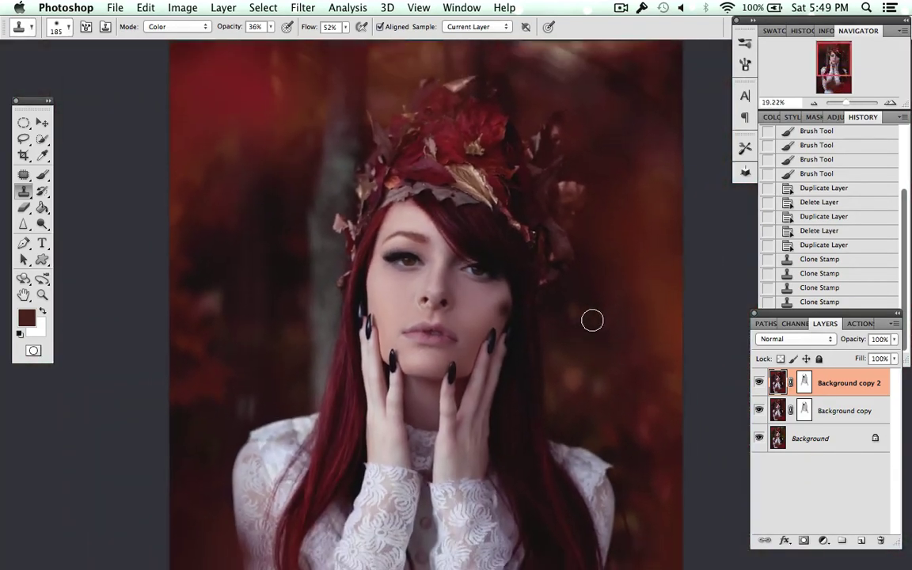
scroll(592, 320, "down", 2)
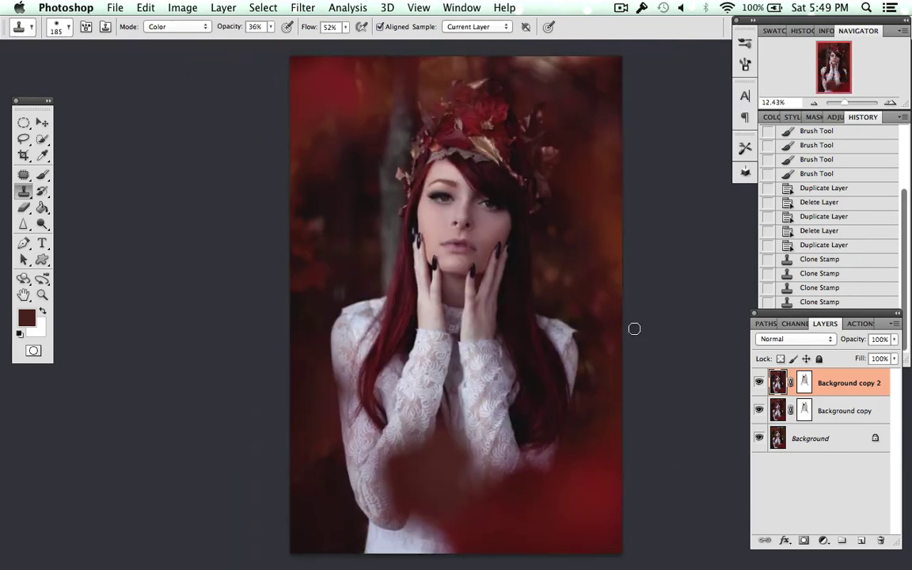
left_click(759, 384)
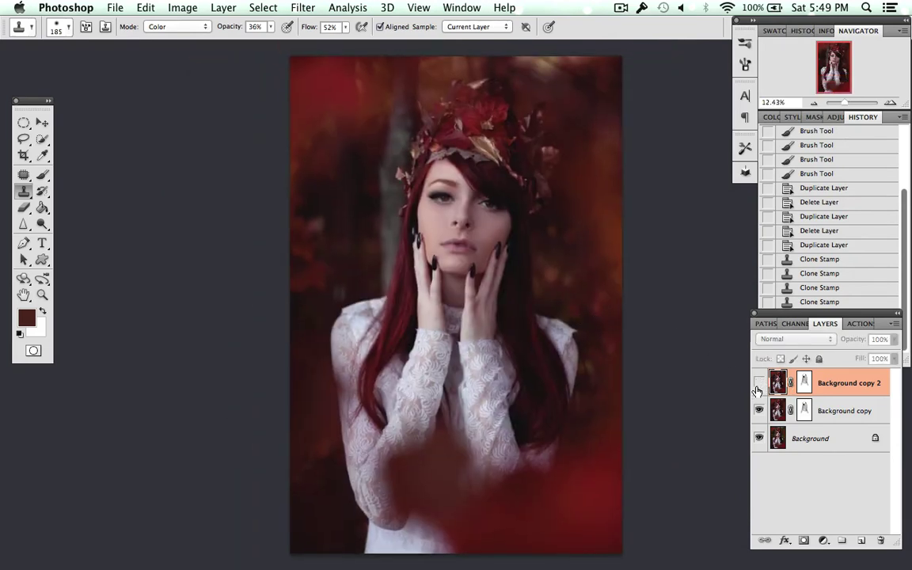
left_click(758, 384)
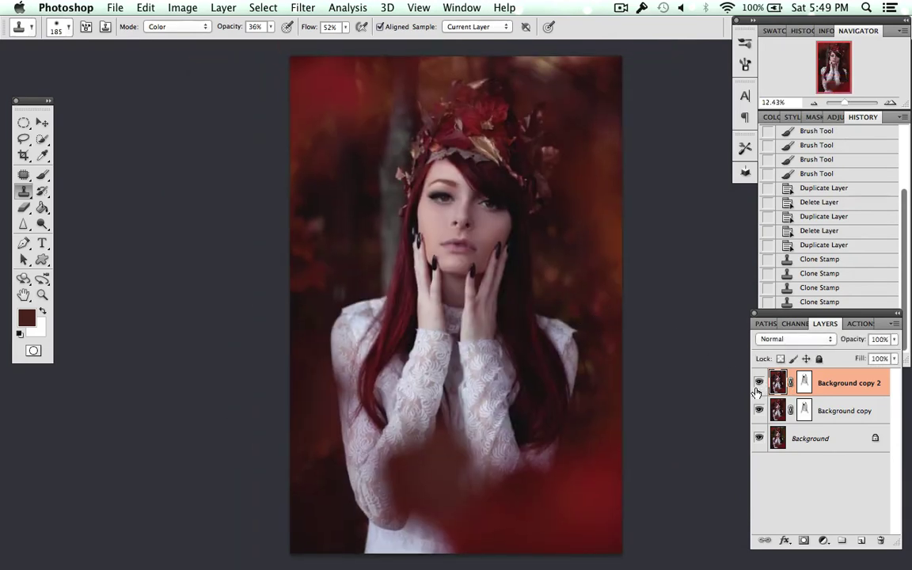
Clone red color onto the background beside the subject's shoulder on the photo's right side.
left_click(601, 379)
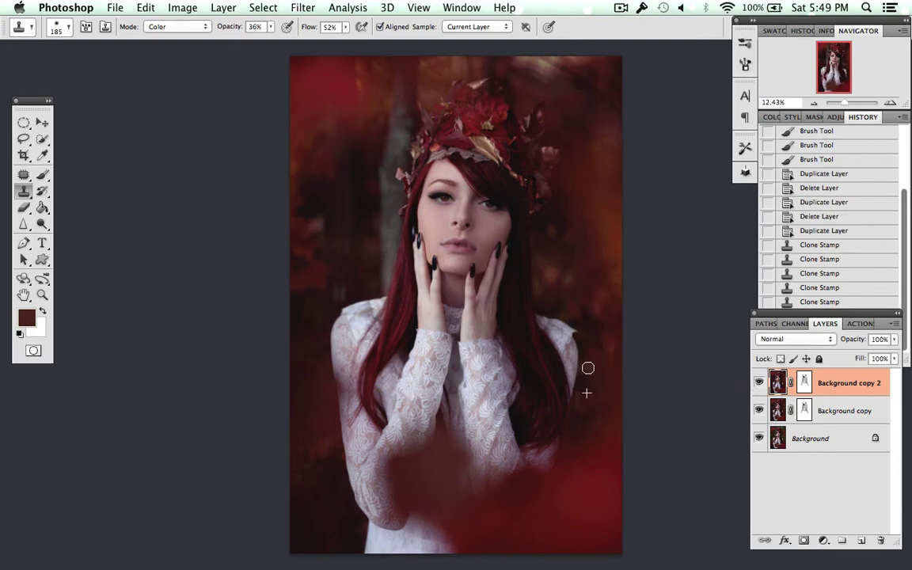
left_click(586, 366)
scroll(648, 418, "up", 1)
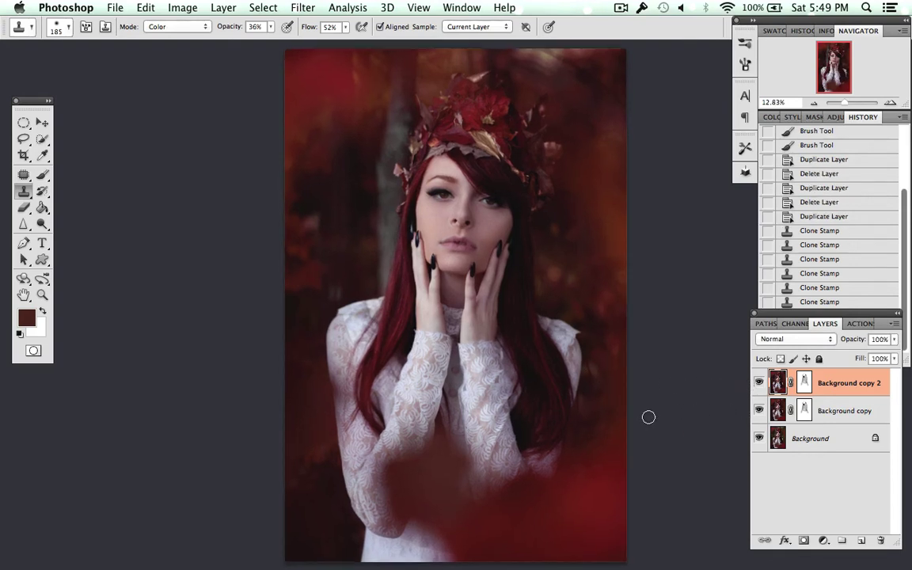
scroll(652, 418, "down", 2)
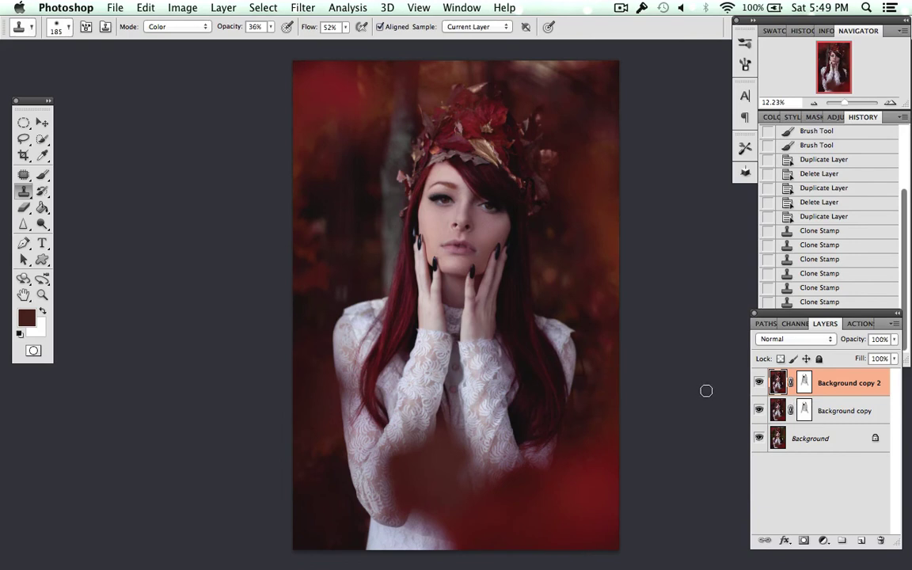